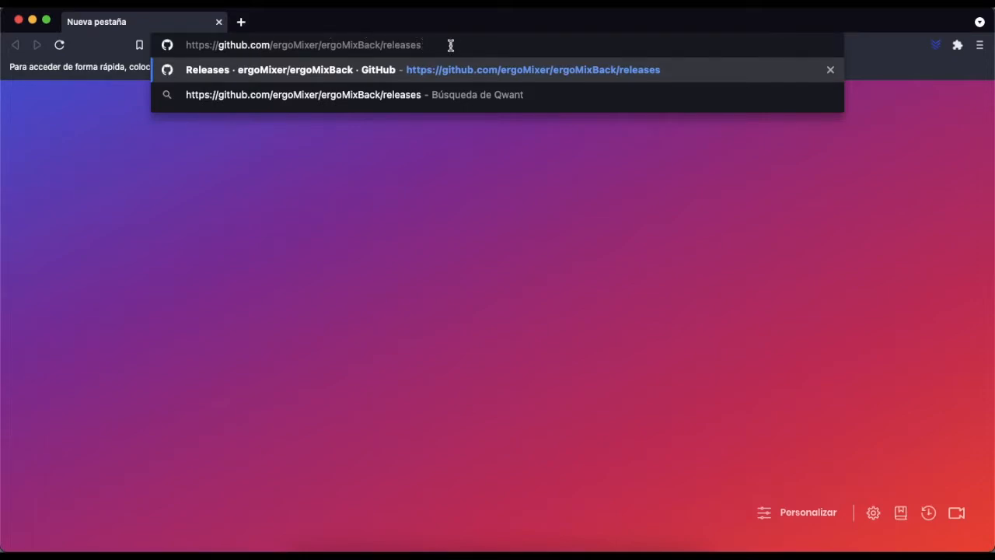
Load the ergoMixer/ergoMixBack releases page on GitHub and download ergoMixer-3.3.5.dmg to the Descargas folder
key("Return")
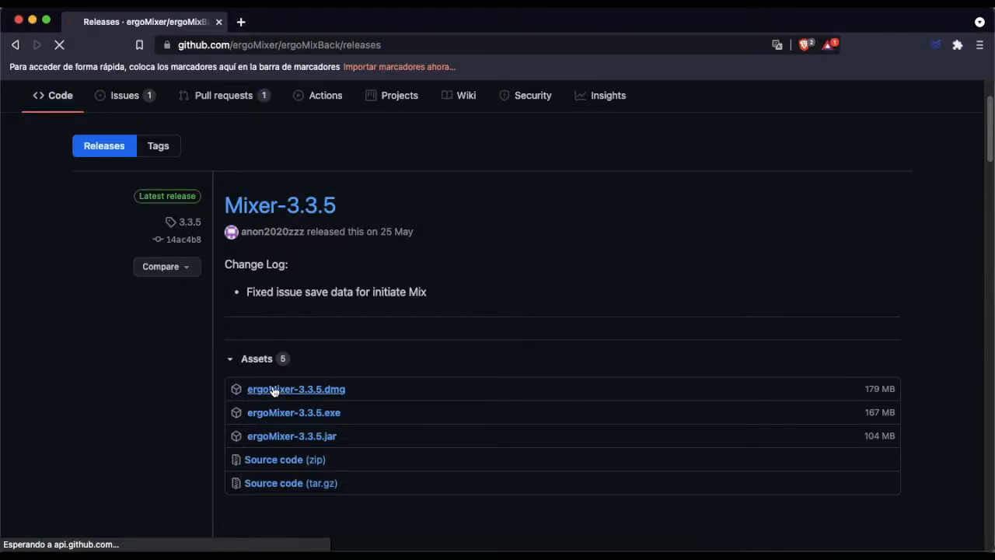
left_click(274, 390)
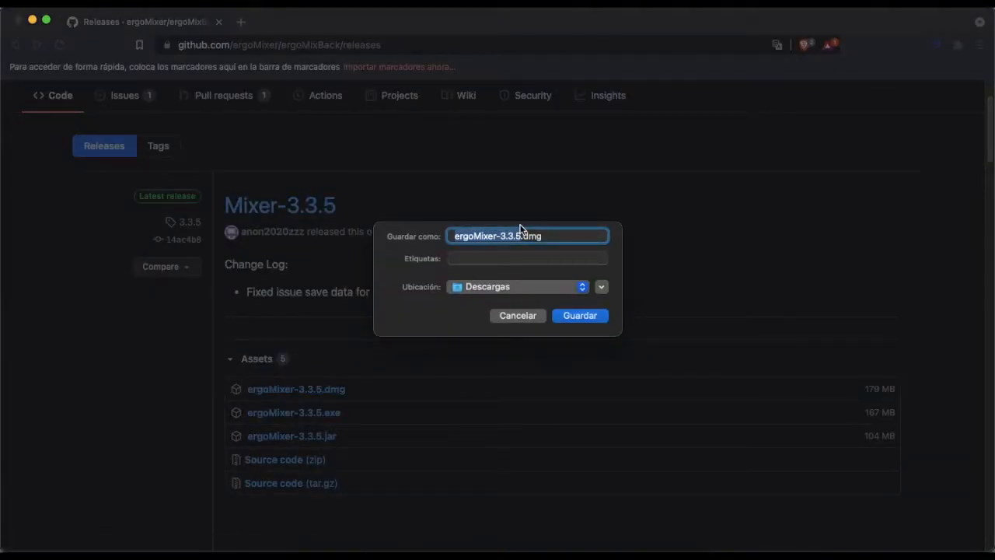
left_click(580, 315)
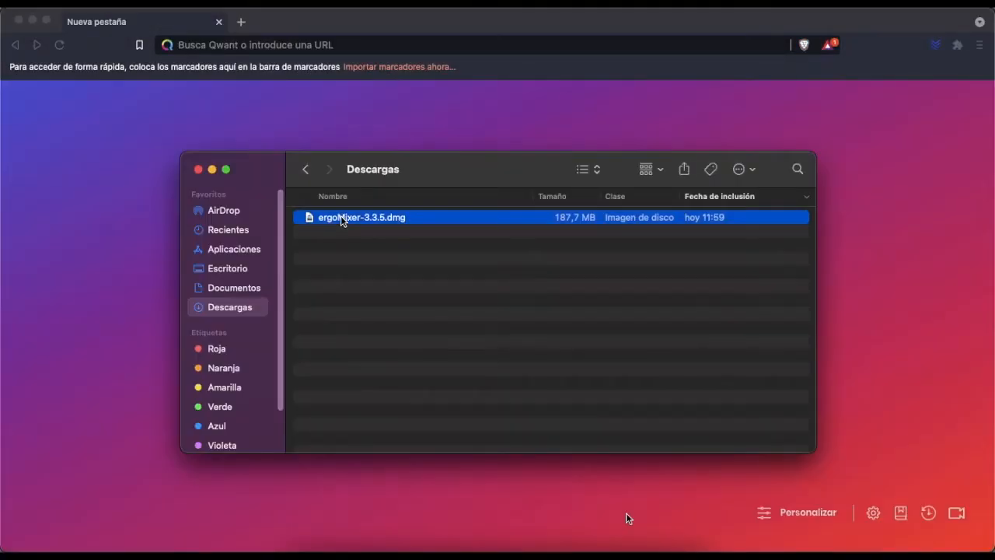
Open the ergoMixer-3.3.5.dmg disk image, copy ergoMixer into the Applications folder and close the disk image window
double_click(342, 219)
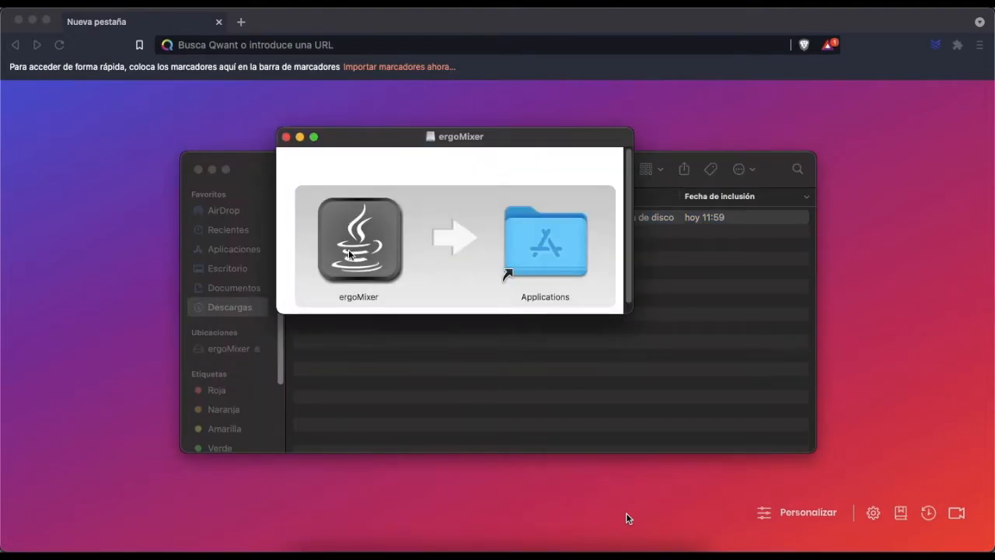
left_click_drag(349, 254, 523, 246)
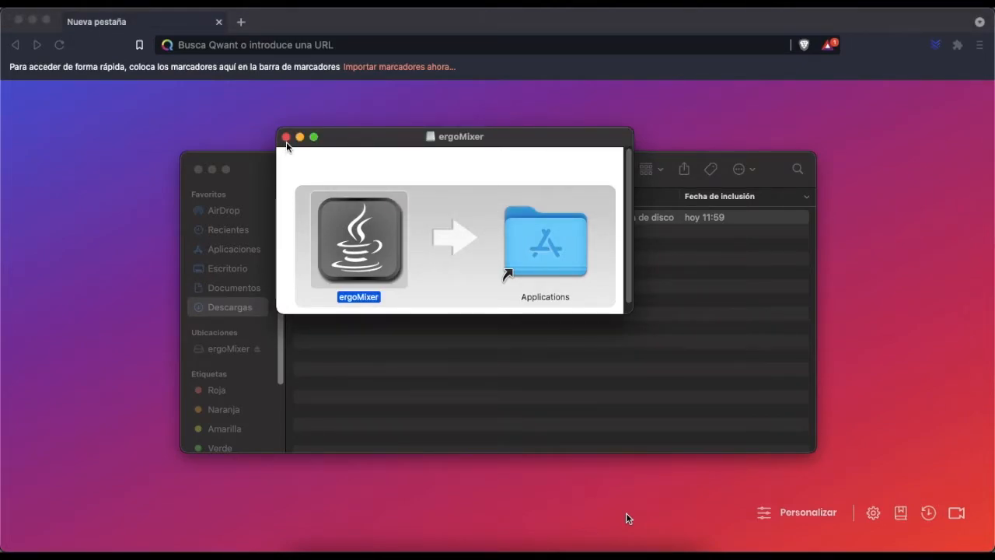
left_click(286, 136)
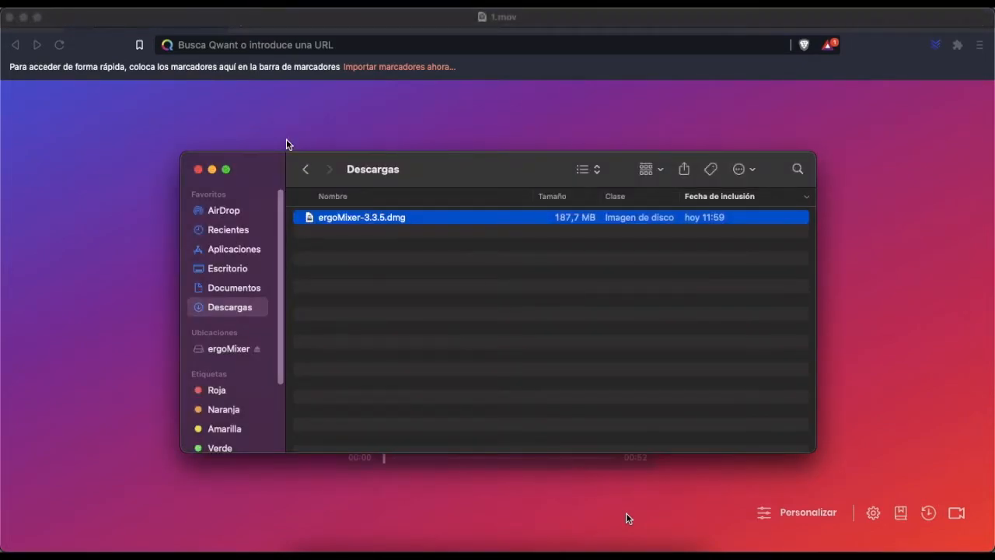
Try to open ergoMixer from the Aplicaciones folder and cancel the security alert without trashing the app
left_click(232, 250)
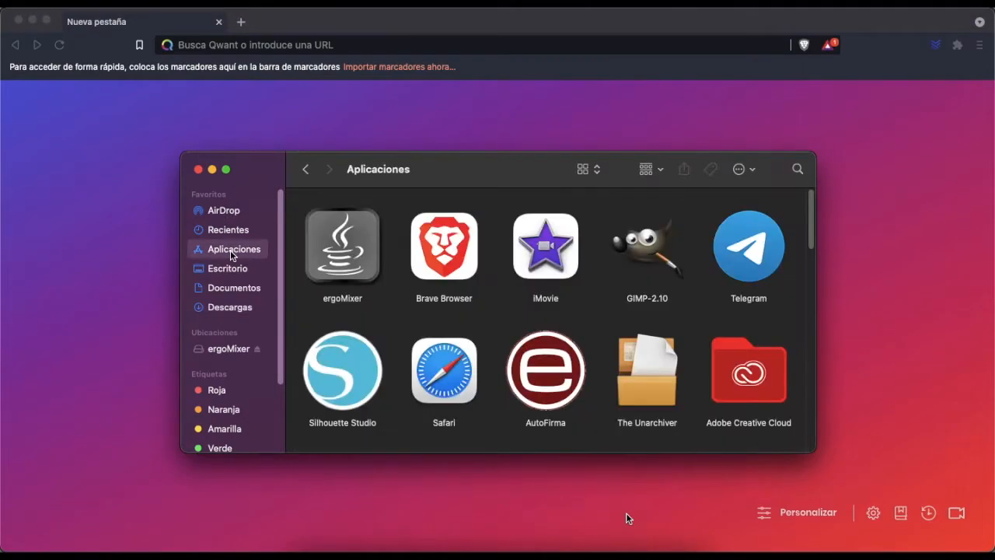
right_click(350, 251)
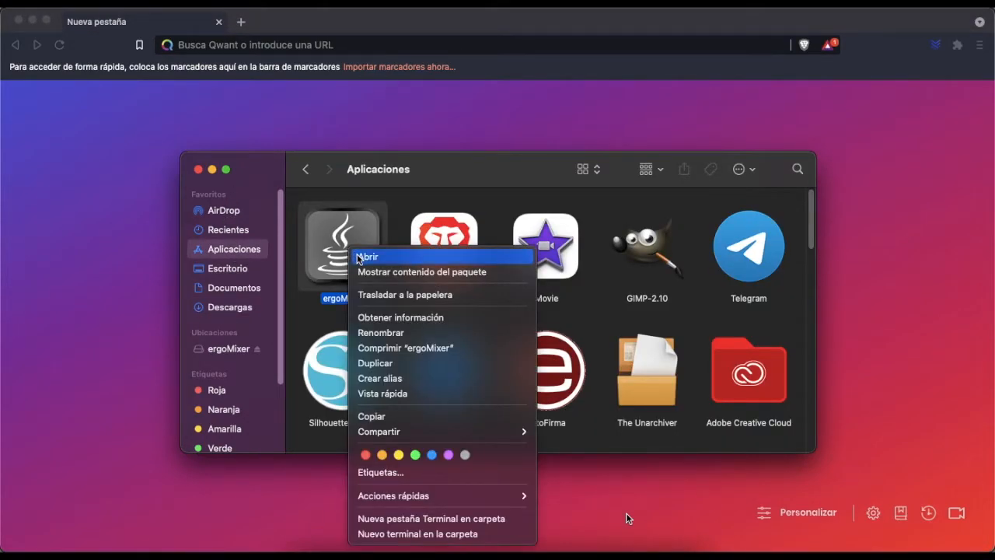
left_click(365, 256)
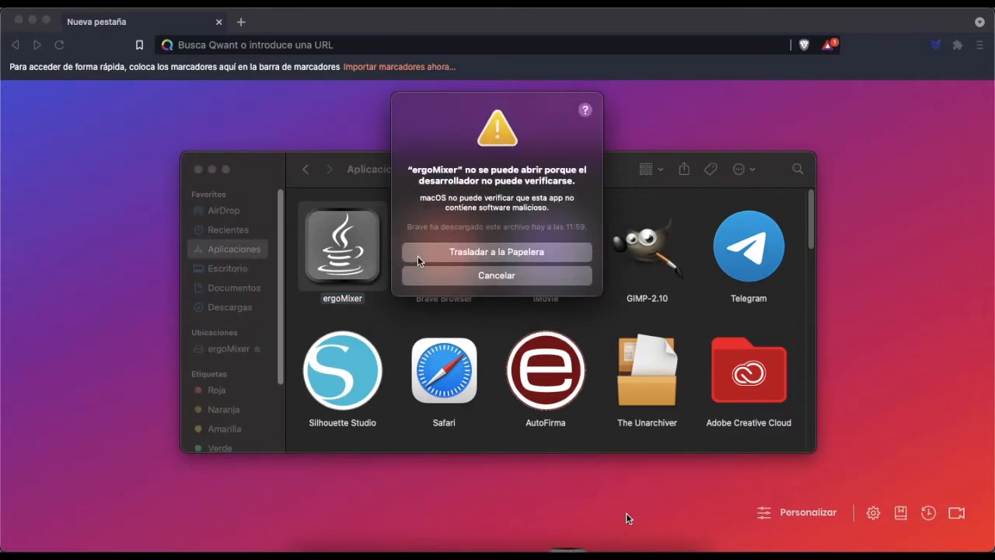
left_click(485, 276)
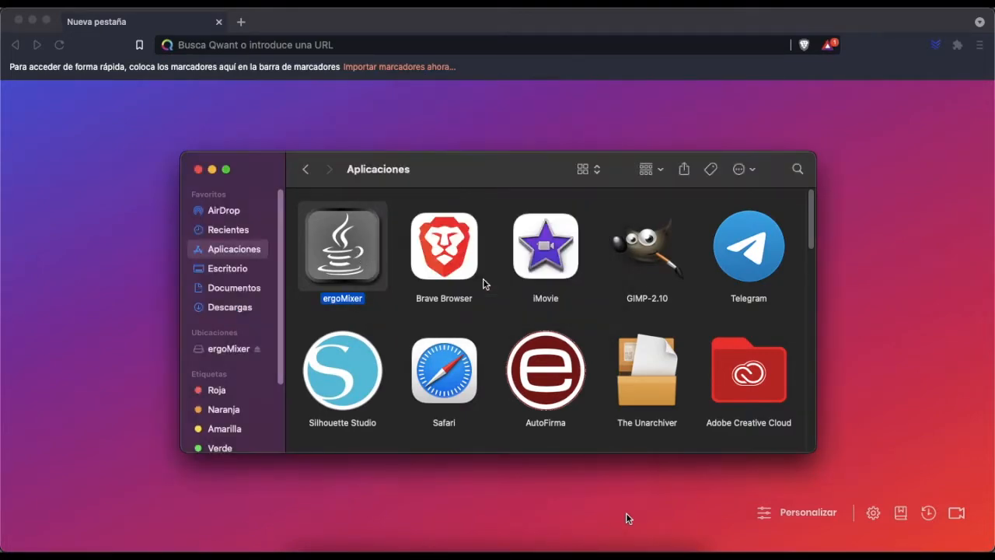
Open ergoMixer again, allow it to run despite the unverified developer, and accept its ready notice
right_click(335, 259)
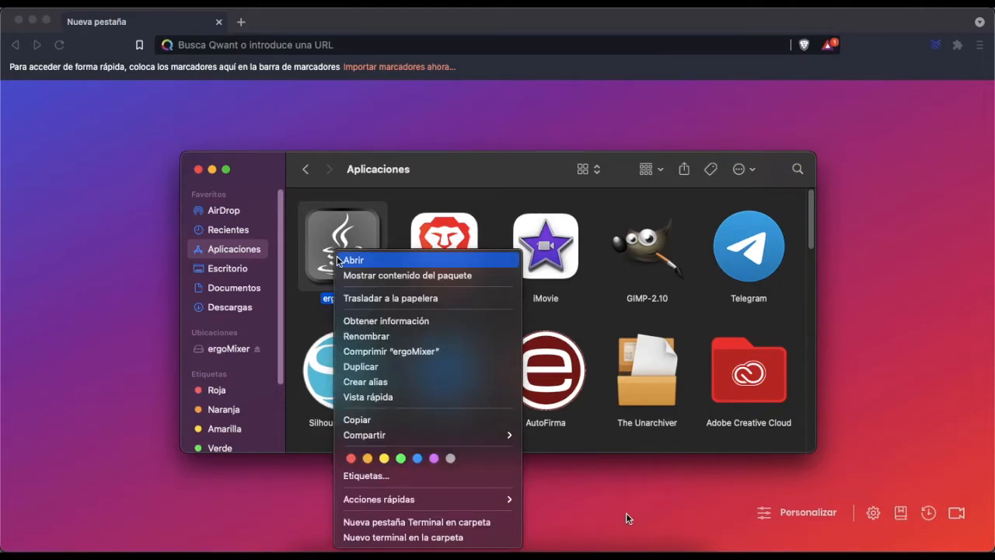
left_click(350, 260)
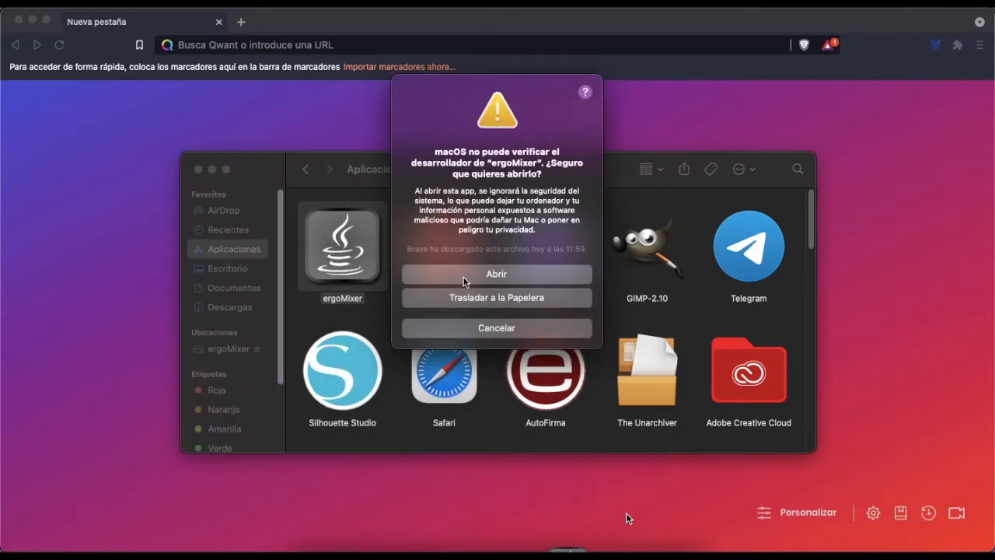
left_click(464, 273)
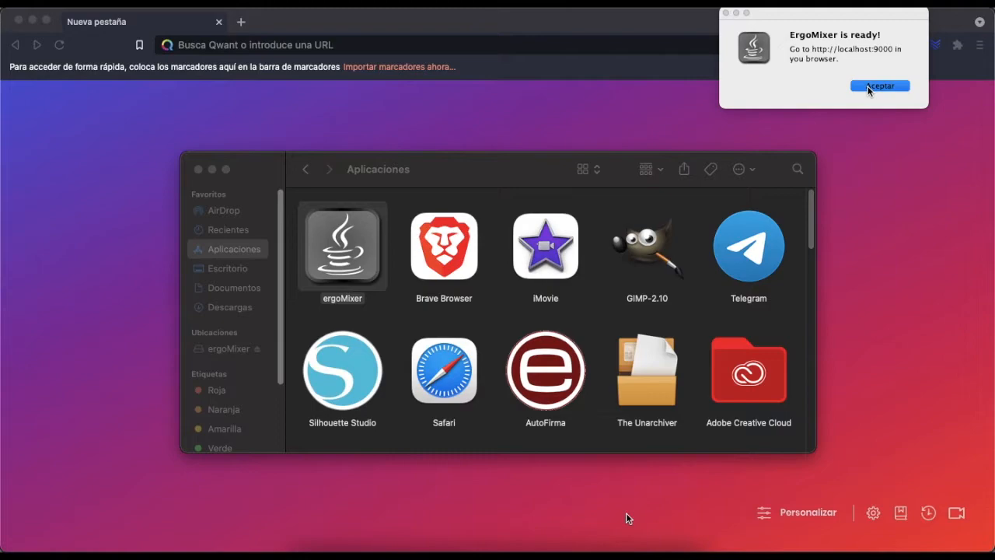
left_click(868, 86)
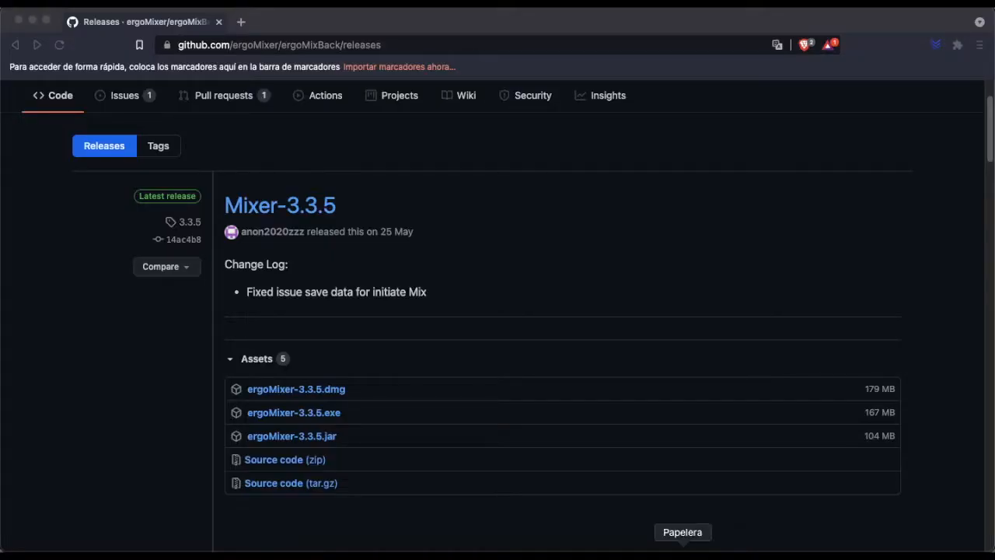
left_click(241, 22)
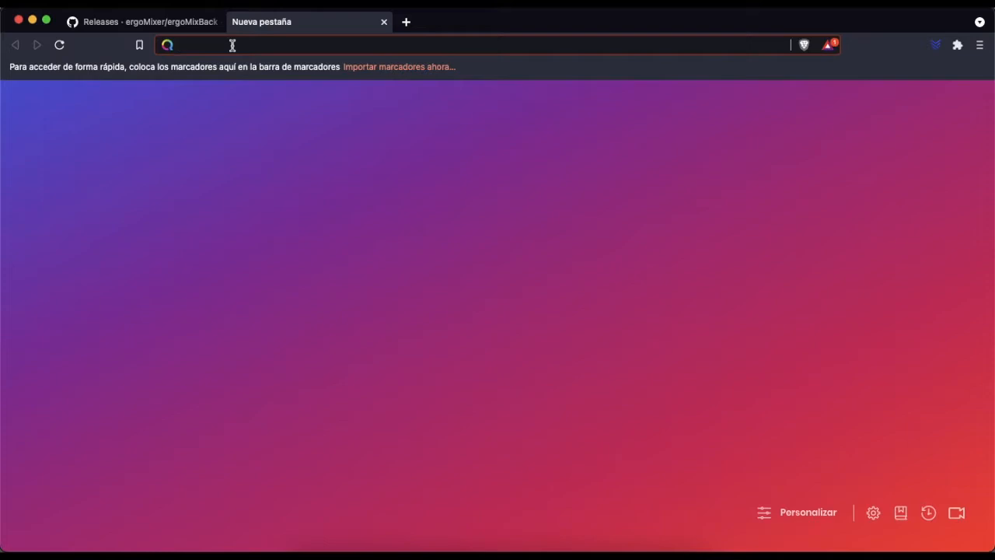
type("http://localhost:9000/")
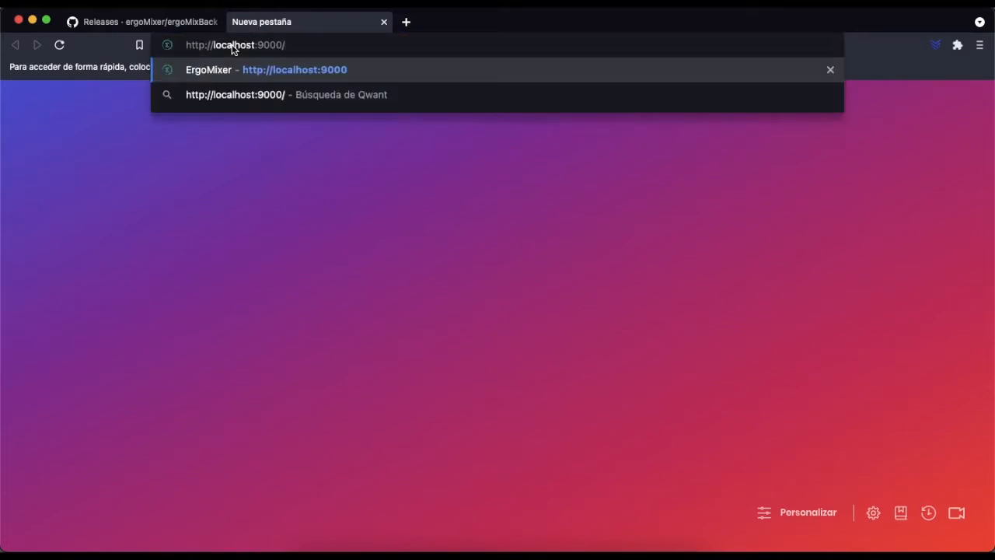
key("Return")
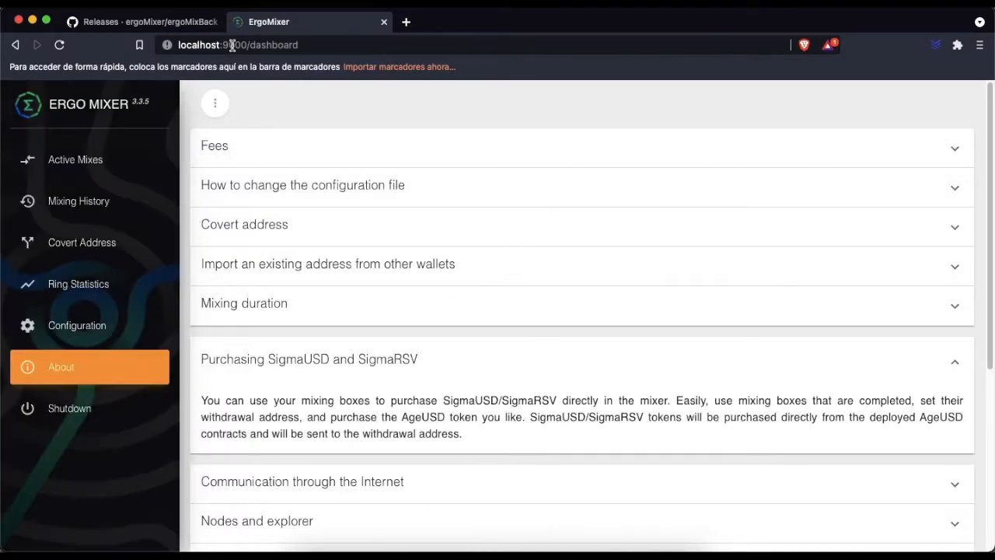
scroll(471, 428, "down", 3)
scroll(471, 429, "down", 1)
scroll(471, 429, "up", 4)
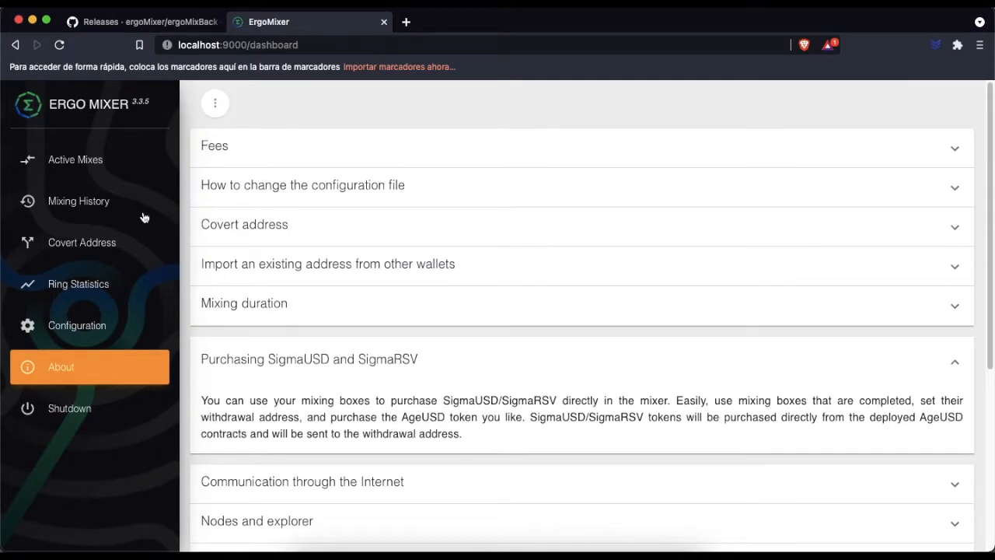
Go to the active mixes in ErgoMixer and start a new mix
left_click(70, 159)
left_click(625, 379)
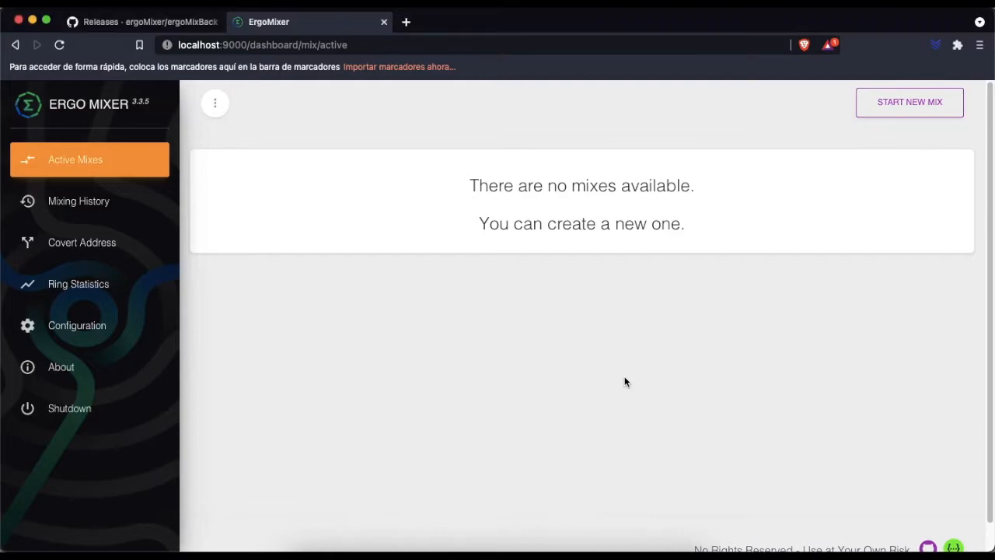
left_click(908, 111)
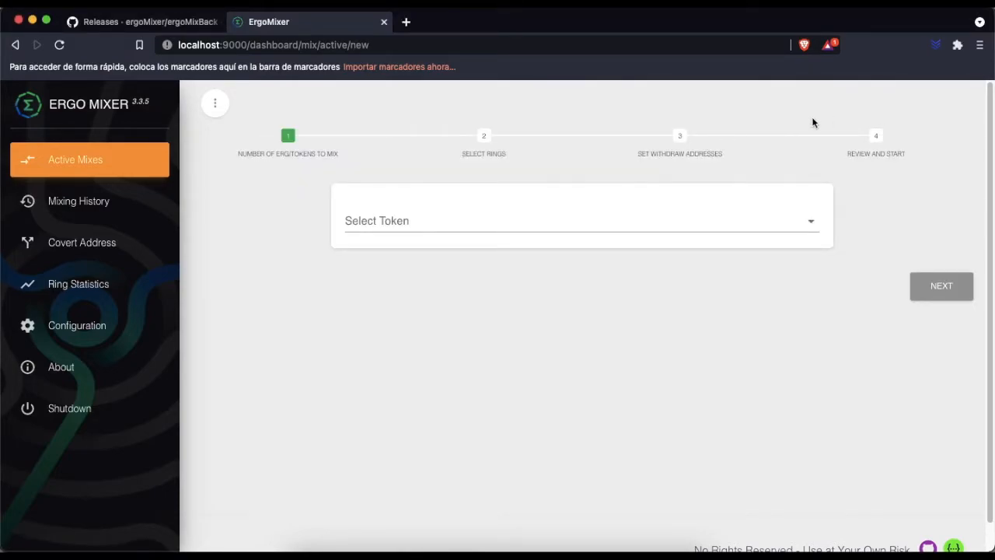
Select kushti as the token to mix, set the amount to 2000, and continue to ring selection
left_click(350, 221)
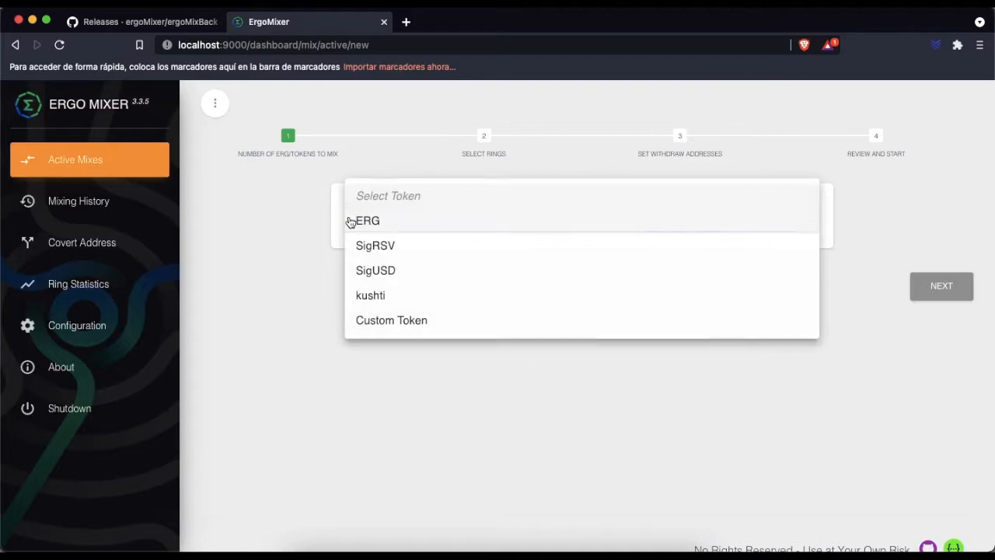
left_click(361, 297)
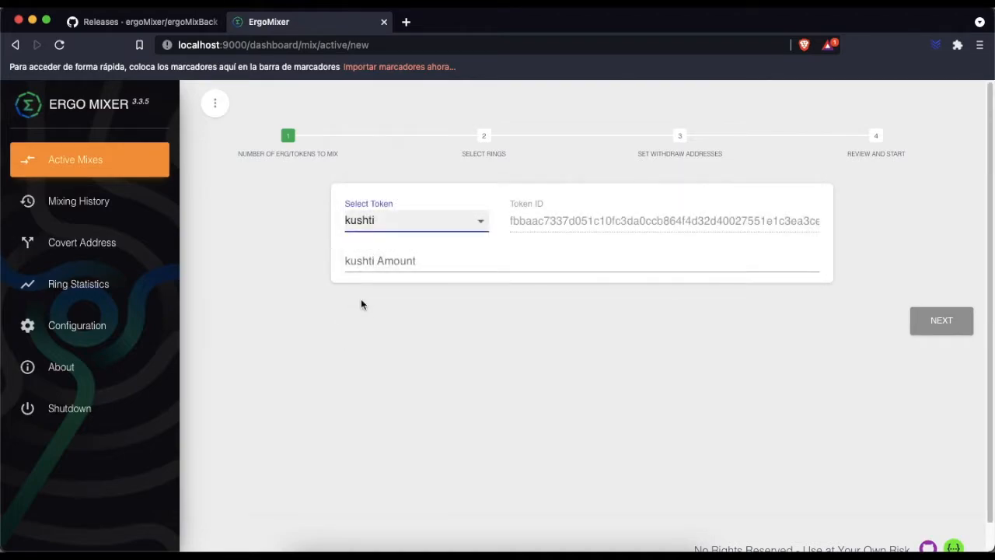
left_click(374, 261)
type("200")
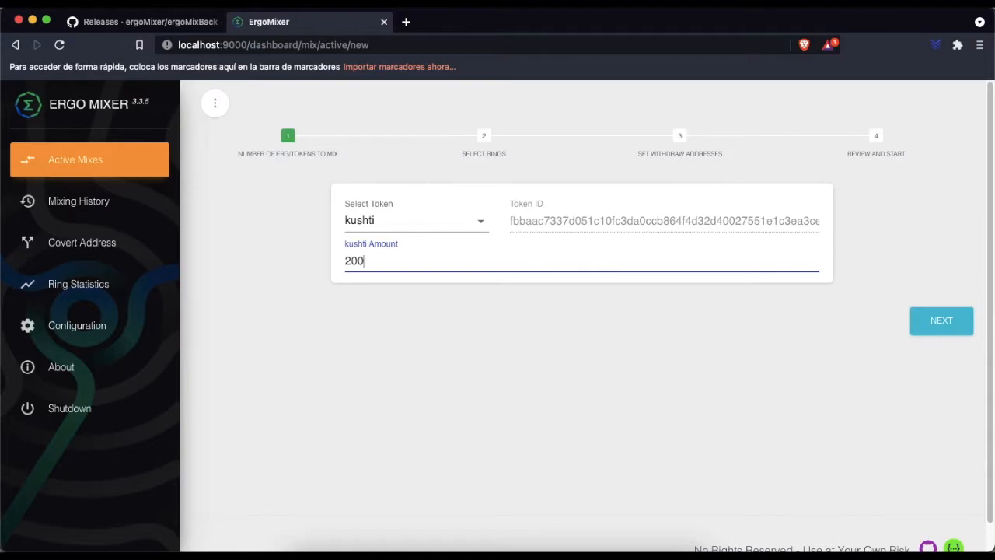
left_click(937, 328)
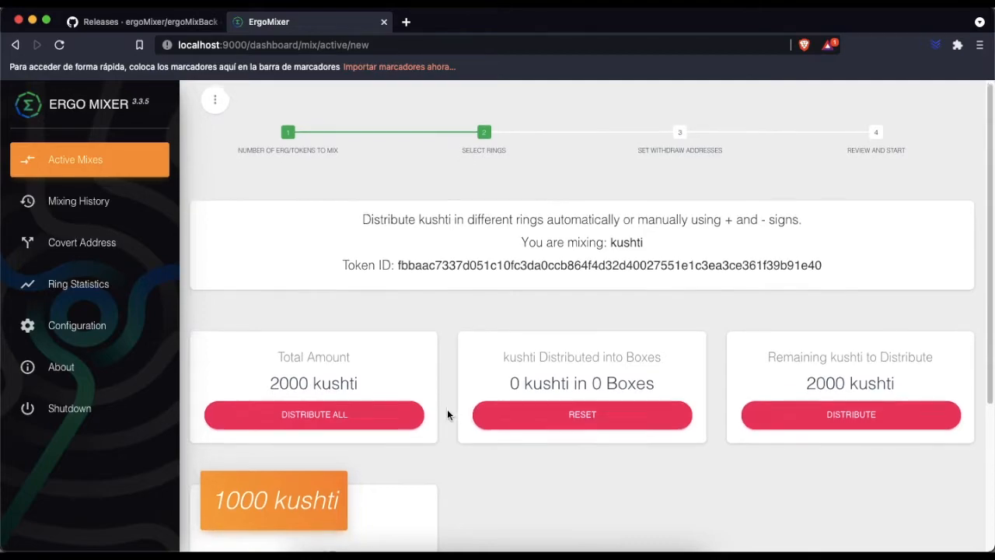
Distribute the kushti into two boxes of the 1000 kushti ring and continue to the withdraw addresses
scroll(447, 409, "down", 3)
left_click(372, 459)
left_click(372, 459)
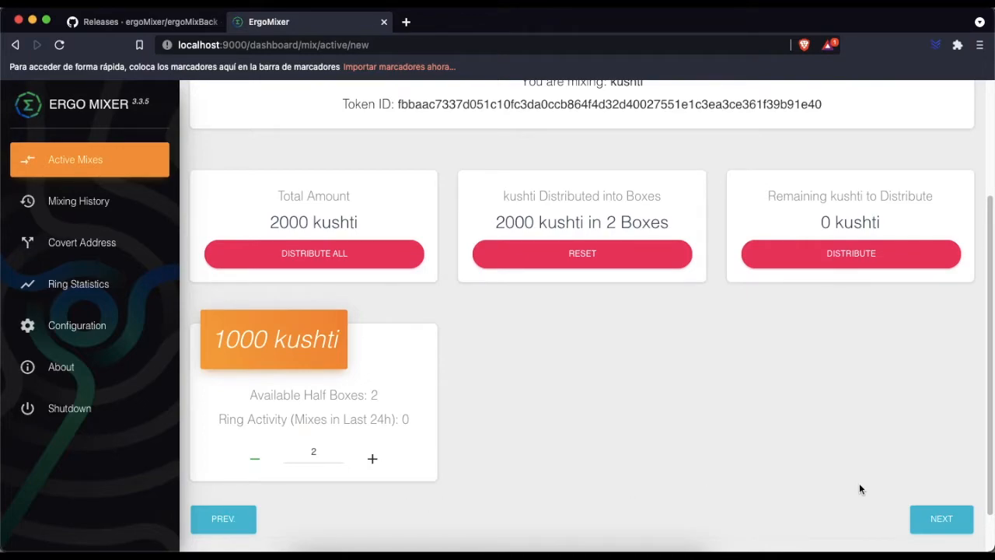
left_click(938, 520)
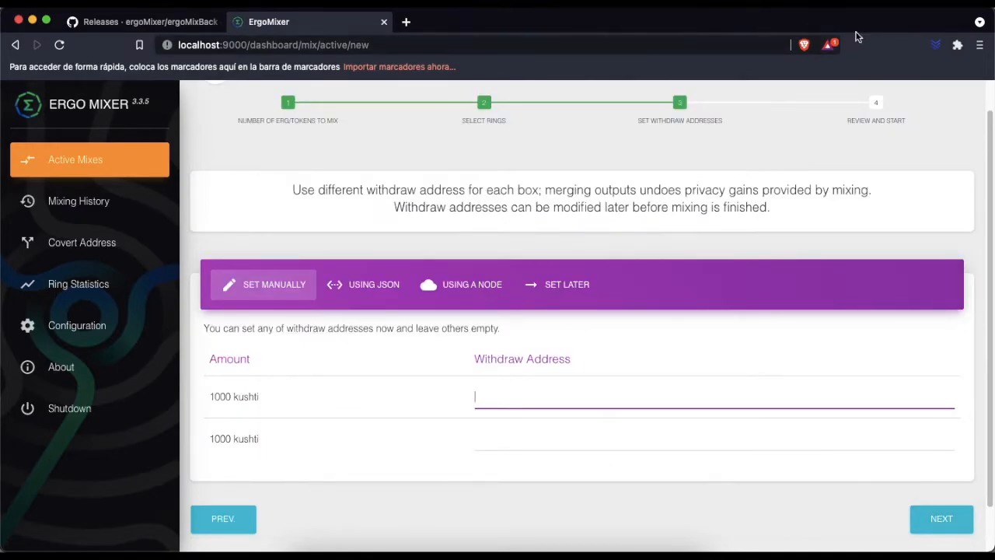
Copy the receiving address from the Yoroi wallet and paste it as the first 1000 kushti box's withdraw address in ErgoMixer
left_click(936, 45)
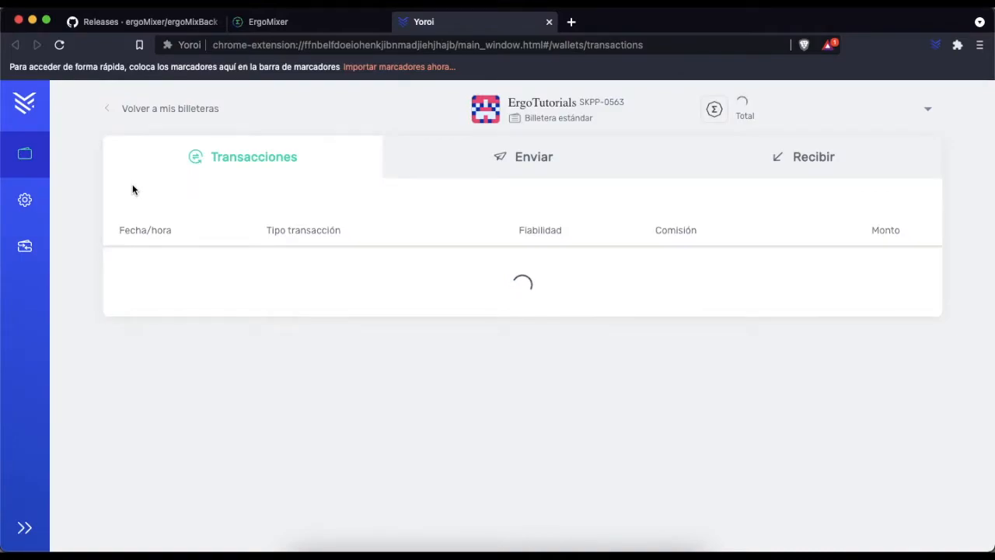
left_click(813, 160)
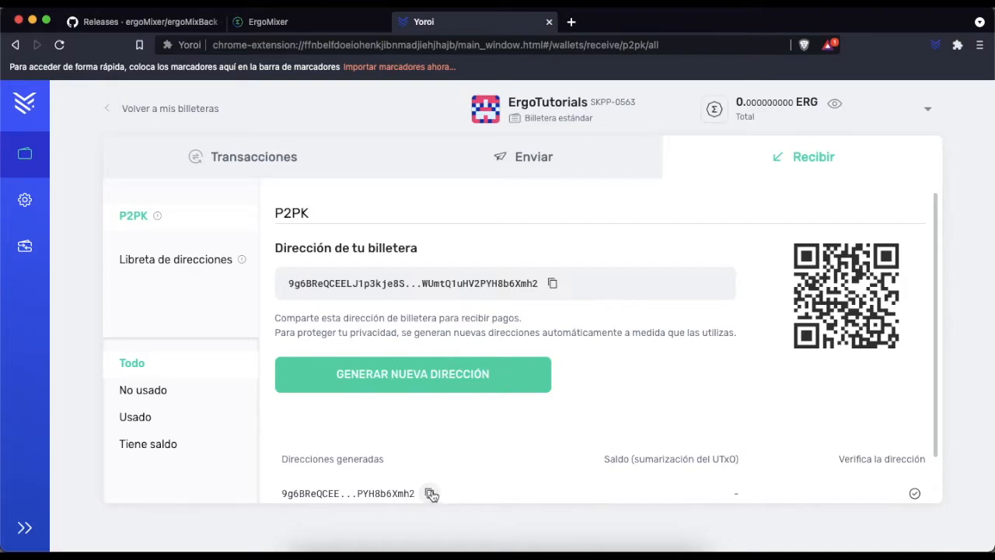
left_click(303, 22)
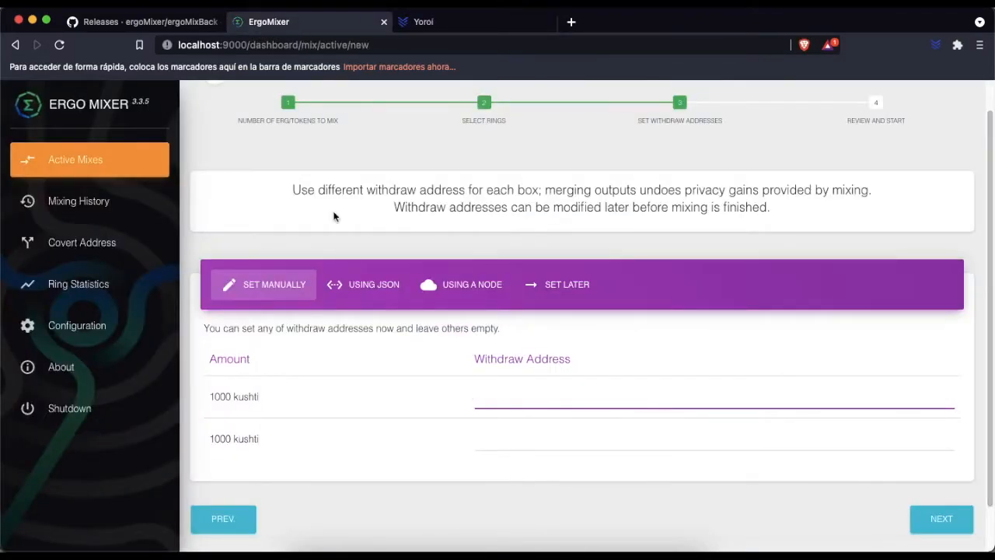
right_click(516, 399)
left_click(537, 423)
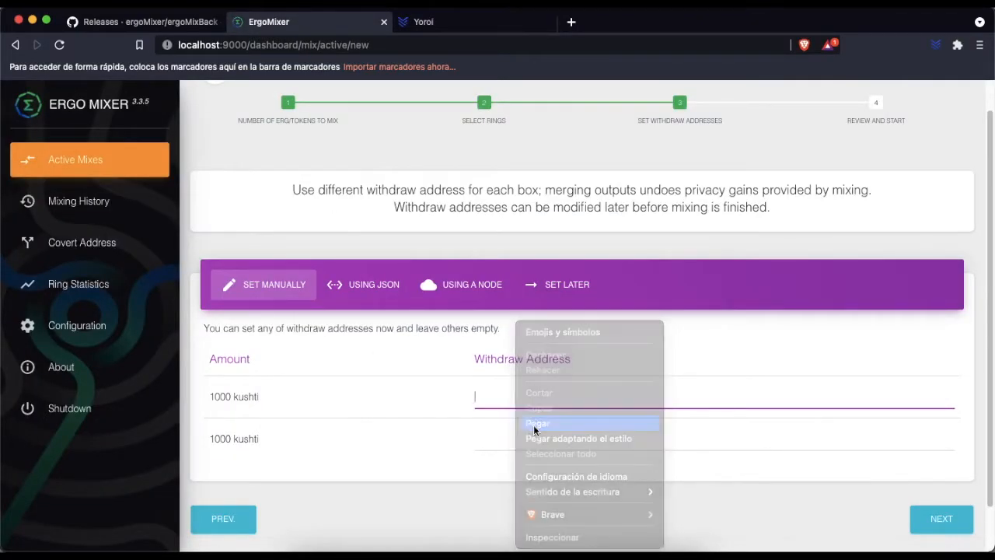
Generate a new receiving address in Yoroi and paste it as the second 1000 kushti box's withdraw address in ErgoMixer
left_click(454, 23)
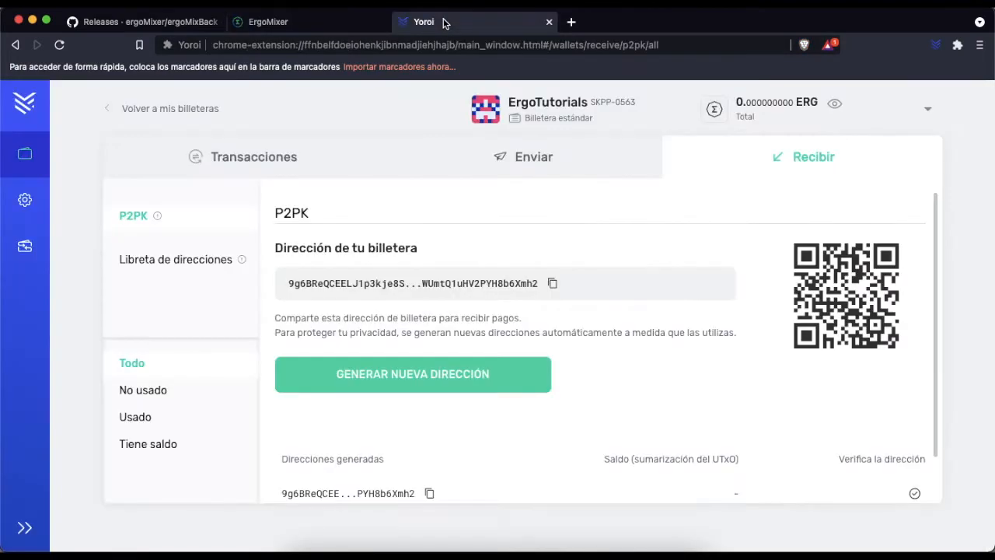
left_click(436, 376)
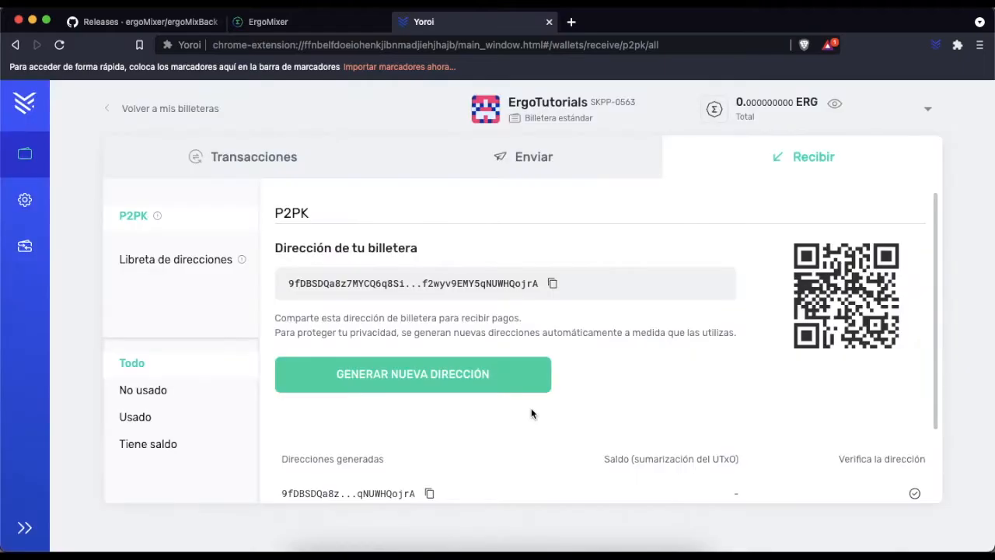
scroll(533, 413, "down", 2)
left_click(429, 417)
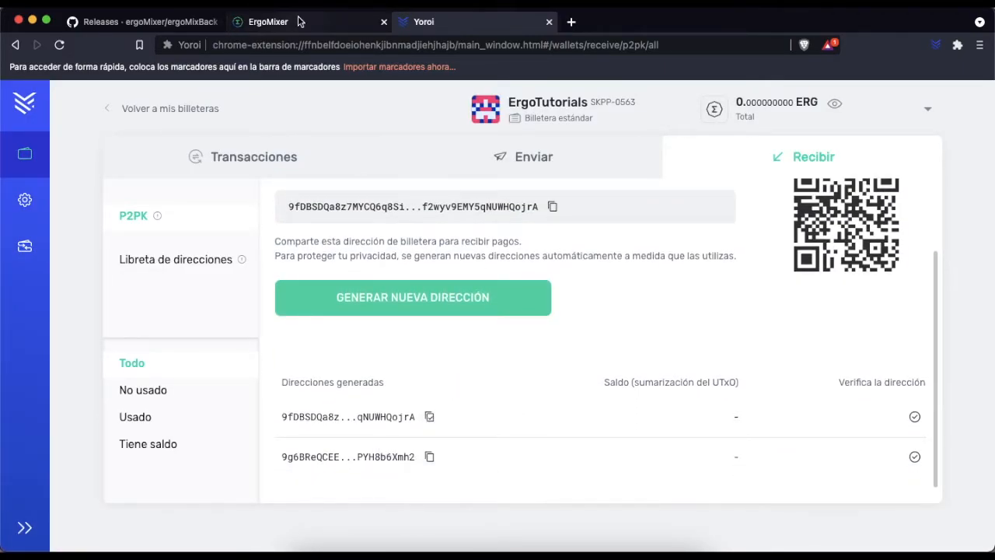
left_click(264, 22)
right_click(503, 438)
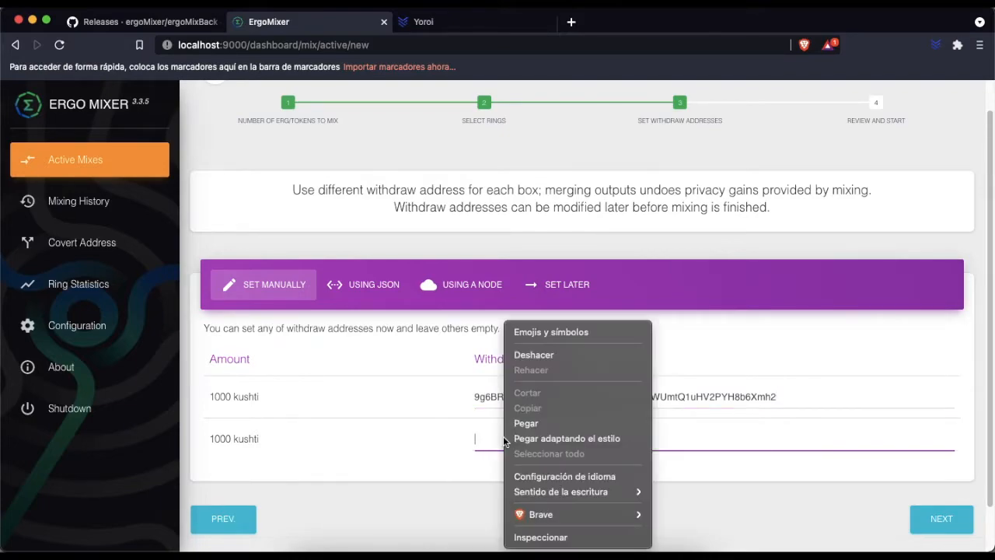
left_click(524, 420)
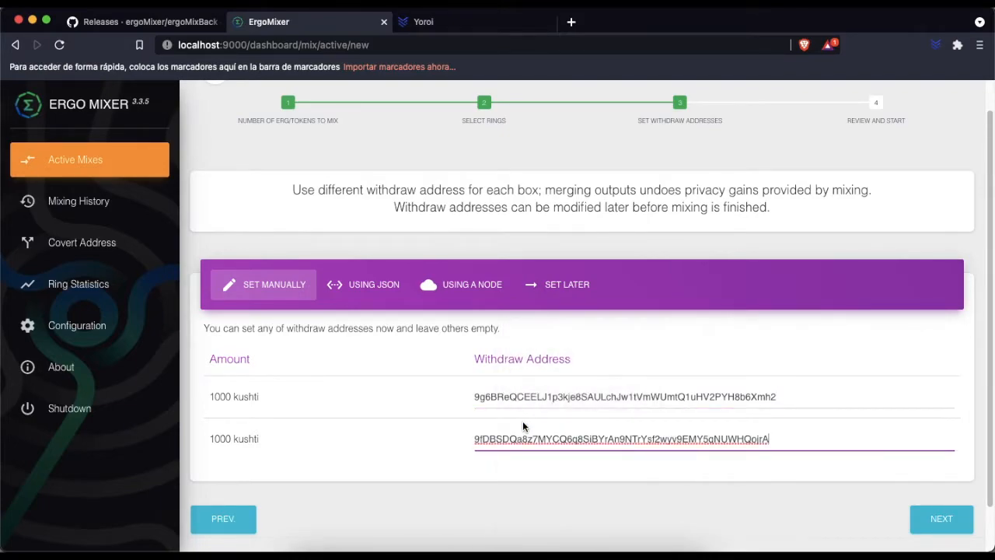
Accept the two withdraw addresses and continue to the review of the kushti mix
left_click(455, 467)
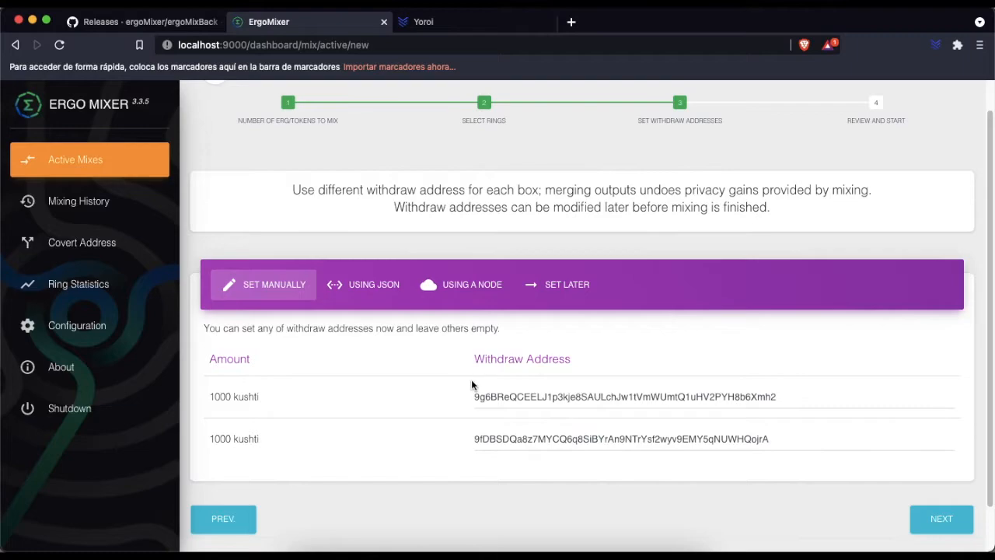
left_click(938, 521)
scroll(510, 450, "down", 3)
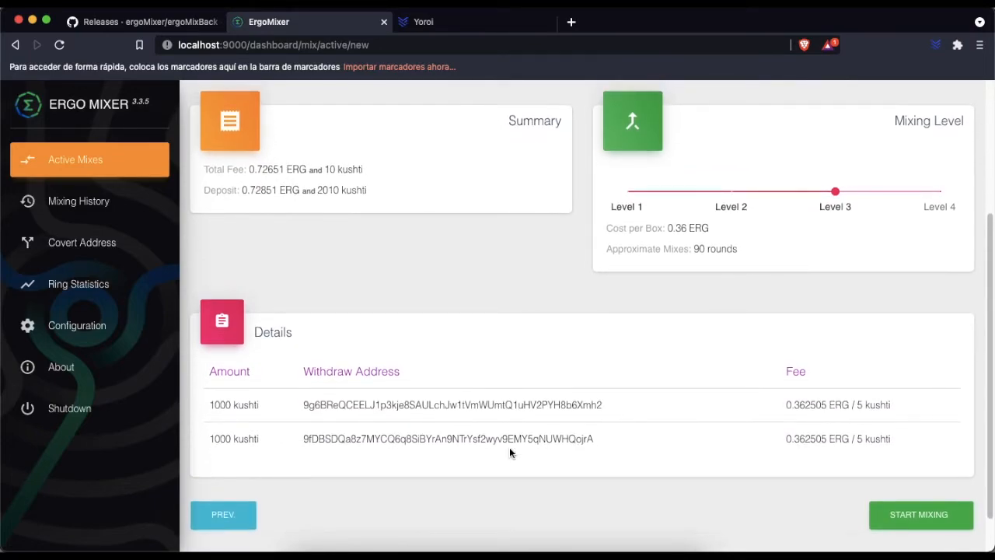
Compare the fees and approximate rounds of mixing levels 1 to 4, ending on Level 3
left_click(734, 204)
left_click(630, 203)
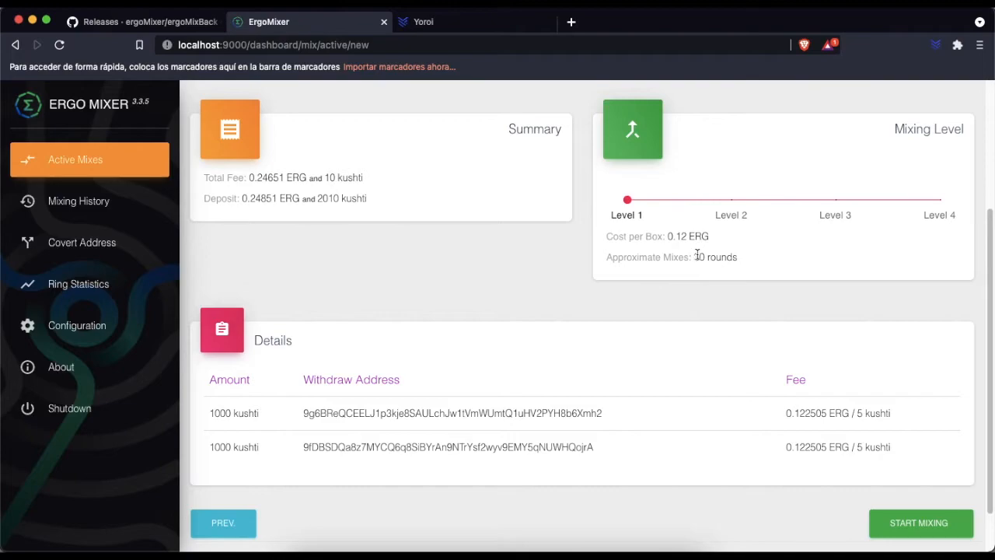
left_click(732, 204)
left_click(835, 202)
left_click(939, 201)
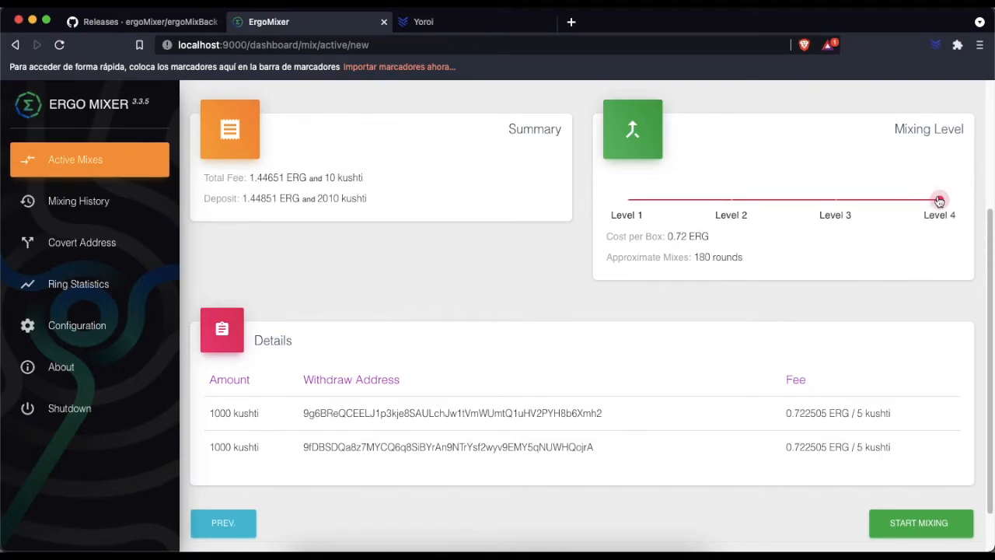
left_click(835, 202)
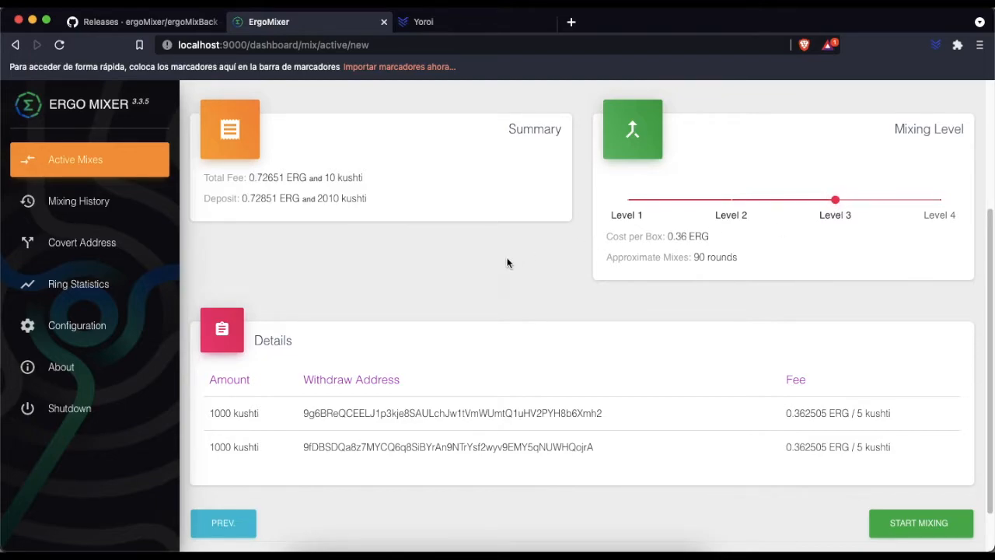
Review the mix summary and start mixing the 2000 kushti
scroll(509, 265, "up", 1)
scroll(507, 264, "down", 1)
left_click(931, 525)
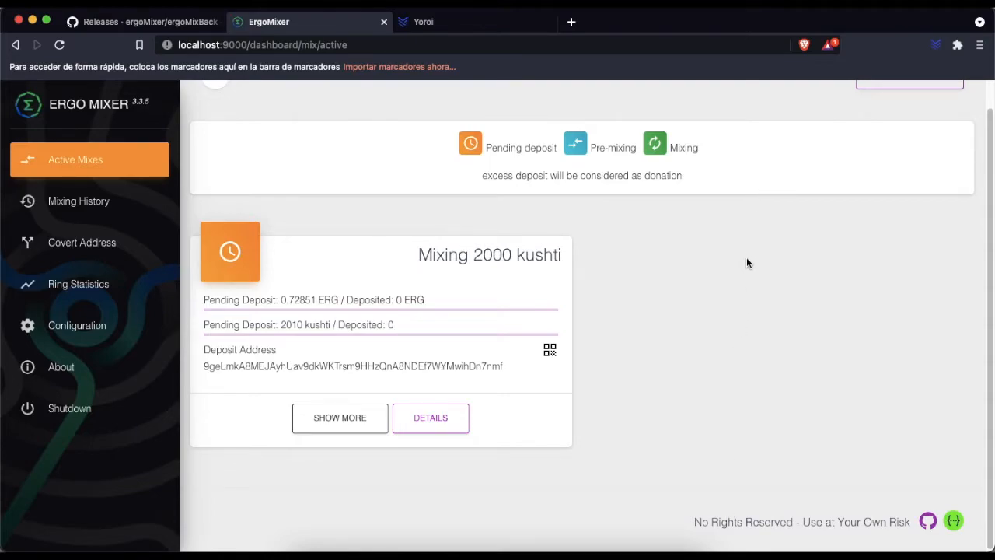
Copy the mix's deposit address from ErgoMixer and paste it as the destination address of a transfer in Yoroi
left_click(262, 369)
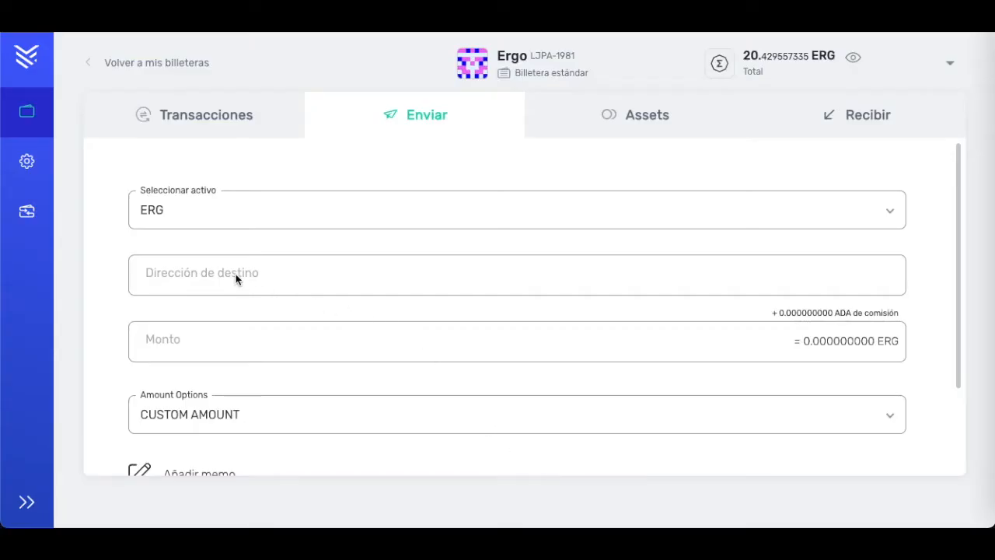
left_click(148, 282)
key("super+v")
left_click(115, 287)
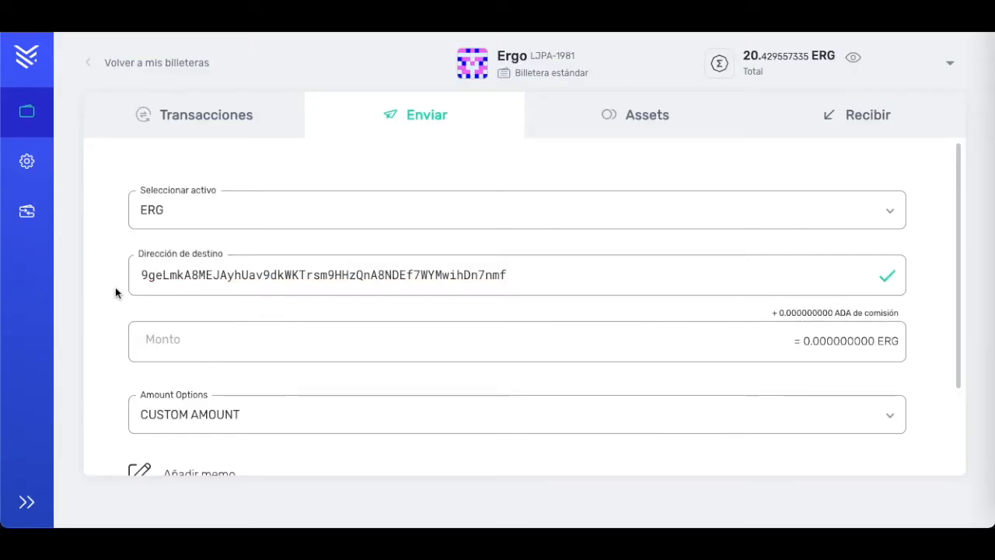
Set the transfer amount to 0.72851 ERG and proceed to the transaction confirmation
left_click(176, 343)
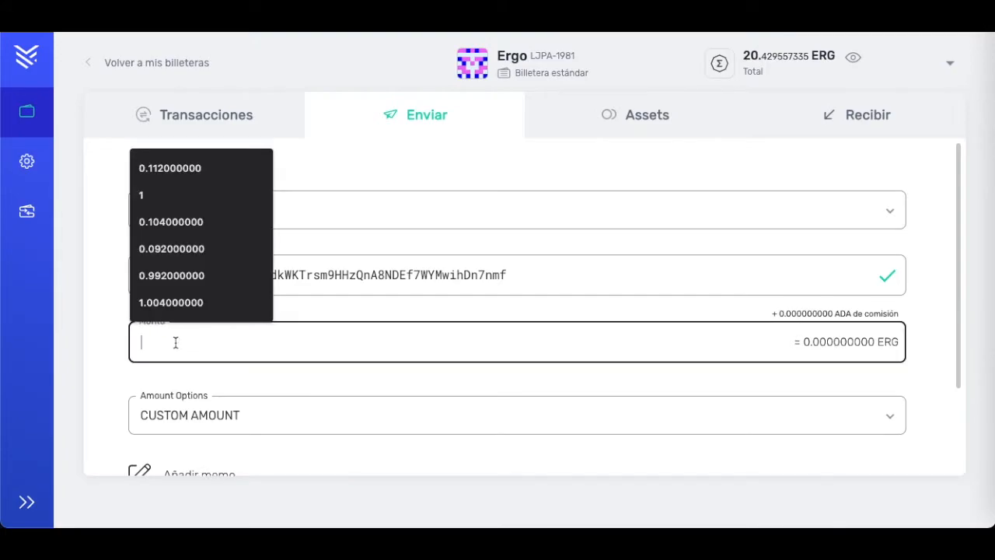
left_click(120, 347)
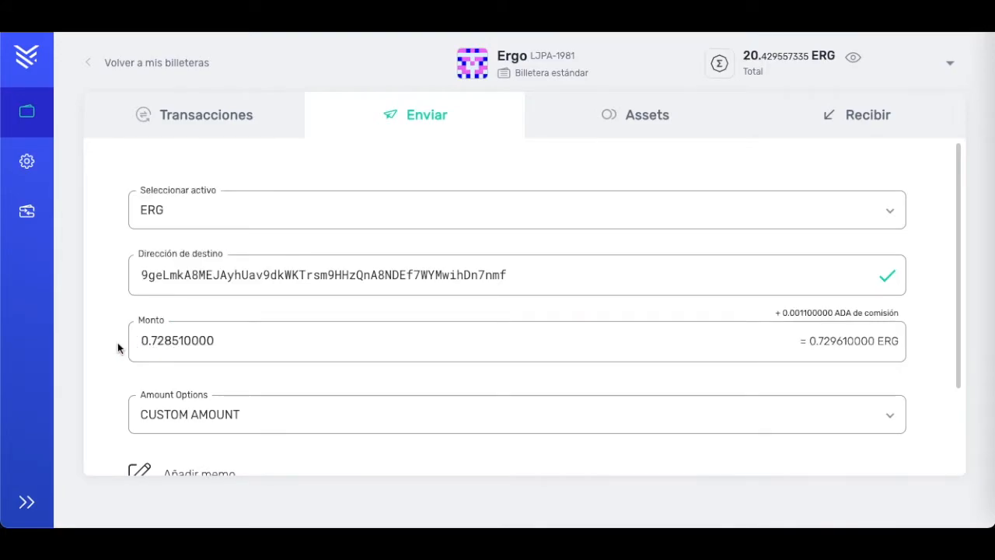
scroll(117, 347, "down", 2)
scroll(182, 370, "up", 2)
scroll(182, 369, "down", 2)
left_click(504, 413)
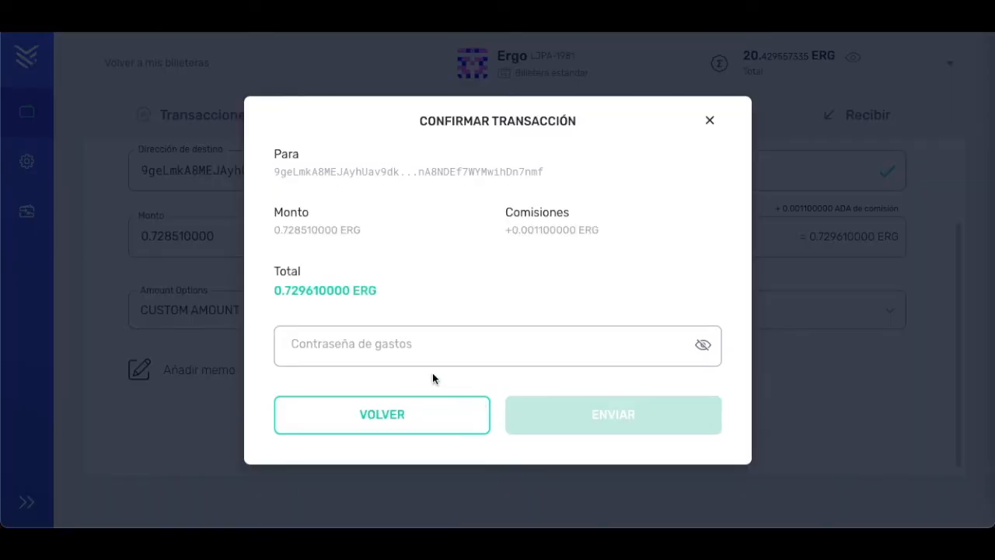
Enter the spending password, send the ERG deposit, and go to the transaction page
left_click(394, 350)
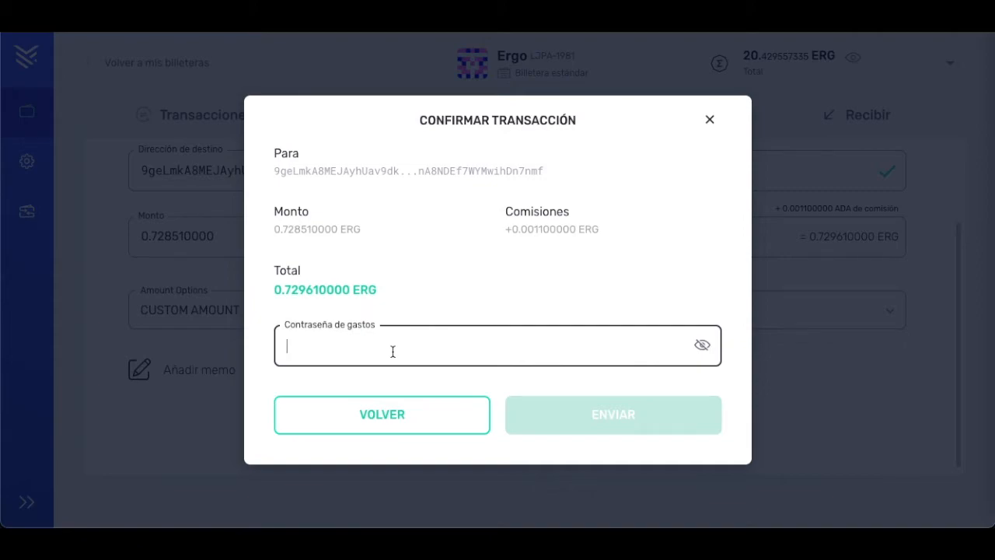
type("•••••••")
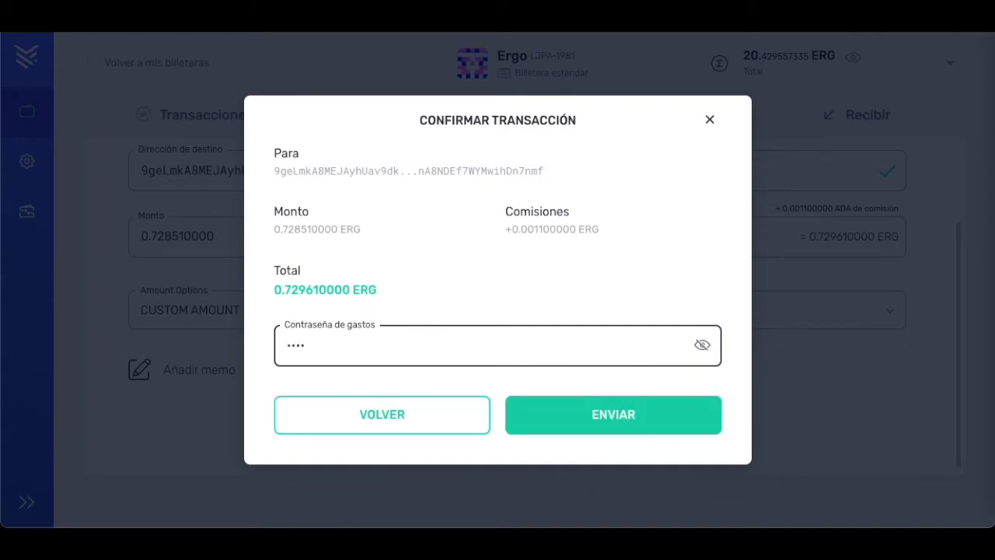
type("••••••••")
left_click(596, 415)
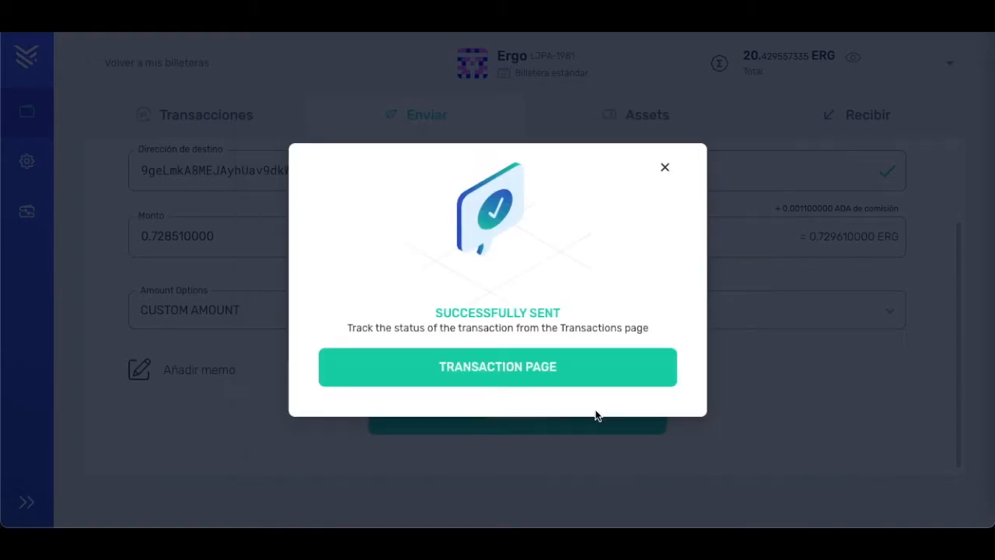
left_click(499, 374)
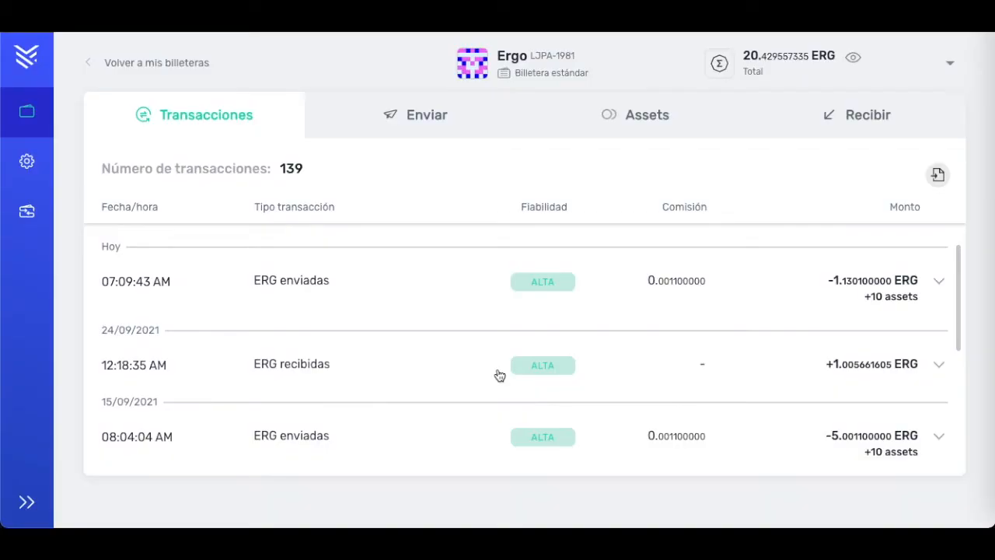
Start another transfer in Yoroi and paste the mix's deposit address as its destination
left_click(427, 115)
left_click(136, 276)
key("ctrl+v")
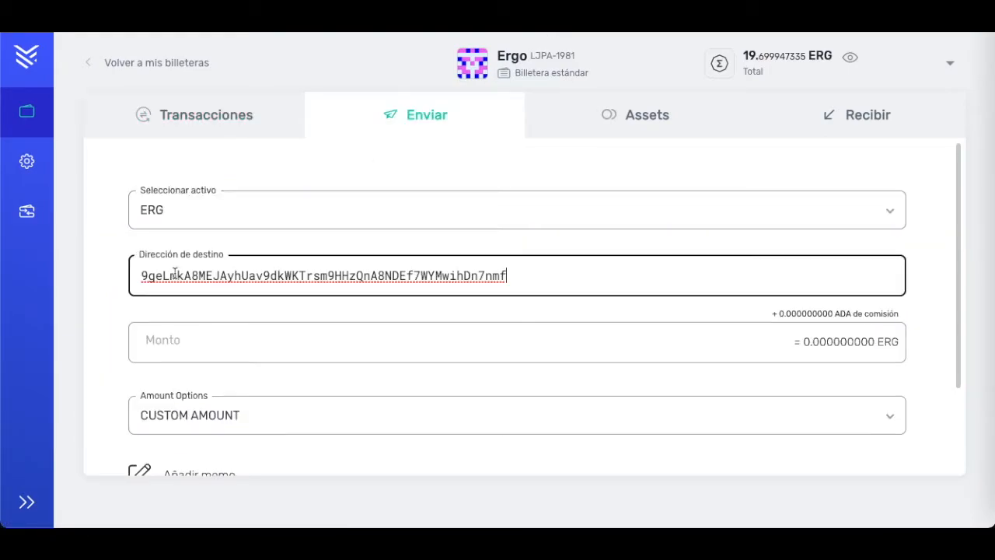
left_click(113, 278)
Select KUSHTI as the asset to send and set the amount to 2010
left_click(162, 338)
type("2010")
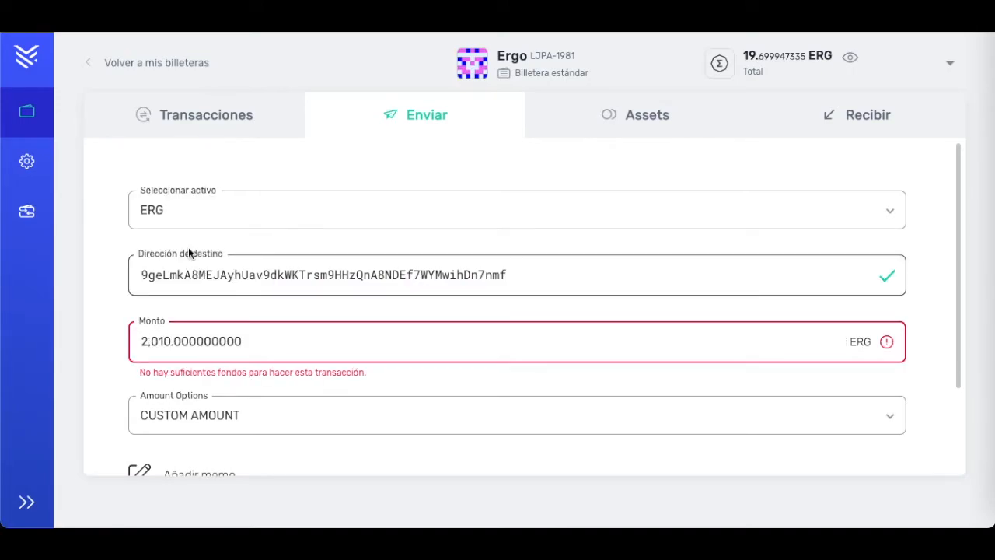
left_click(196, 215)
scroll(233, 400, "down", 1)
scroll(239, 418, "down", 3)
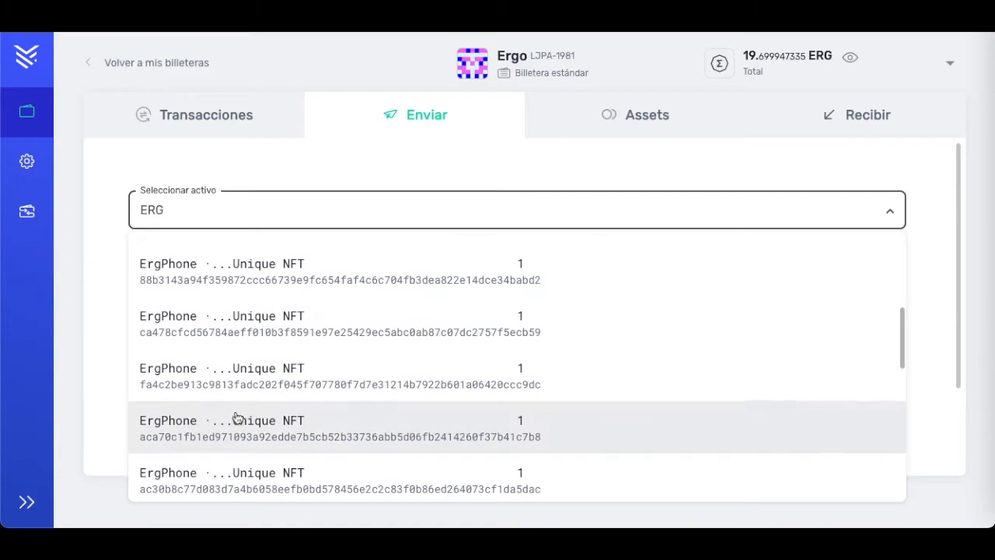
scroll(233, 416, "up", 1)
left_click(194, 270)
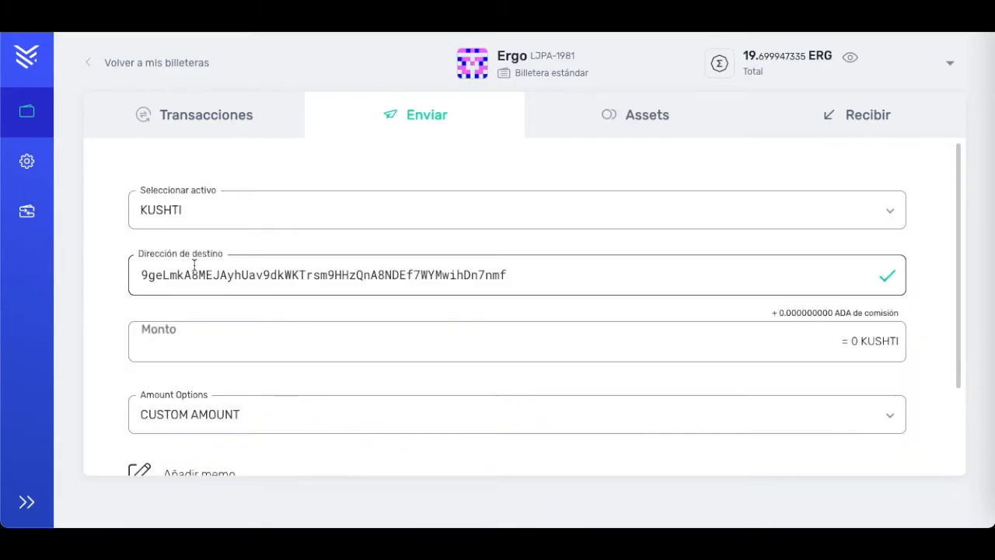
left_click(179, 333)
type("2010")
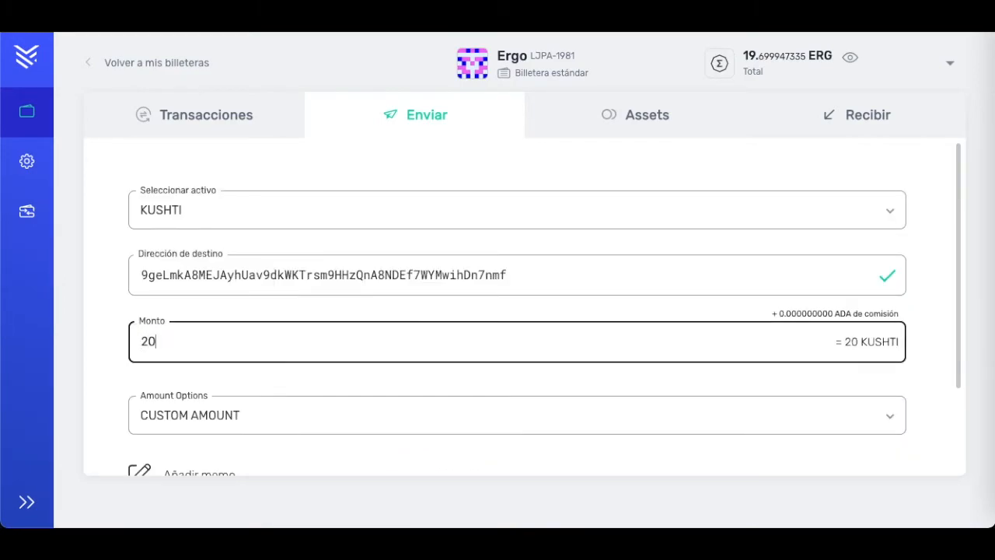
left_click(109, 299)
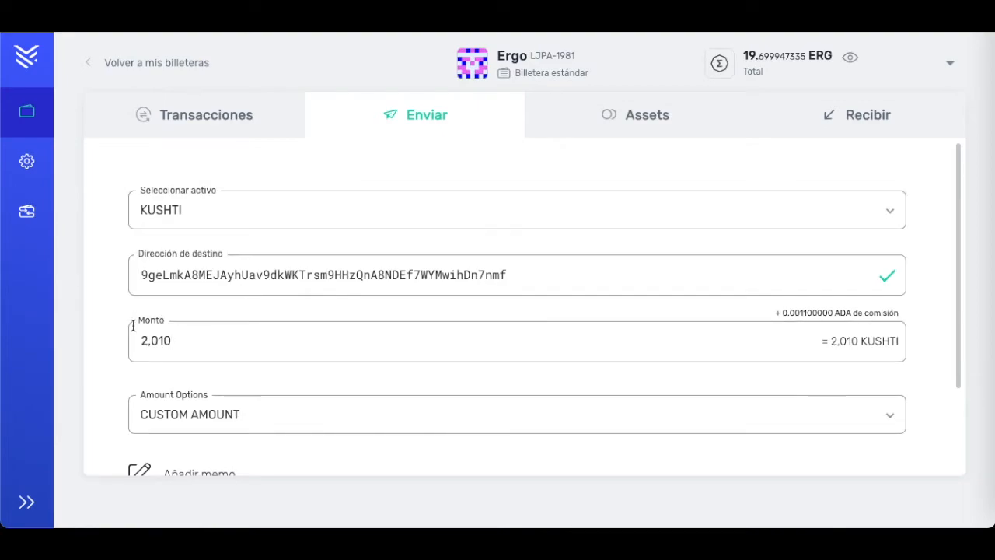
Proceed to confirmation, enter the spending password to send the KUSHTI deposit, and go to the transaction page
scroll(351, 389, "down", 2)
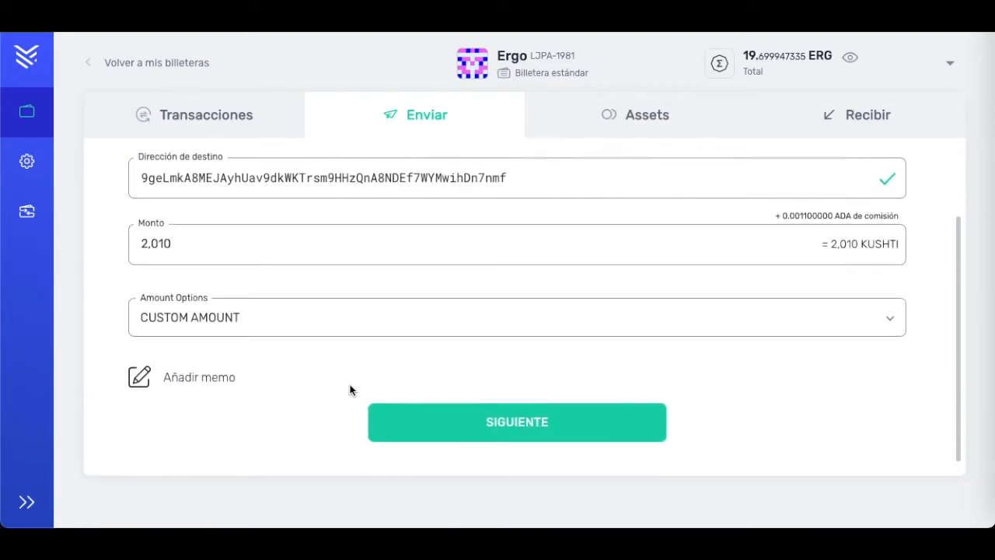
left_click(524, 410)
left_click(431, 368)
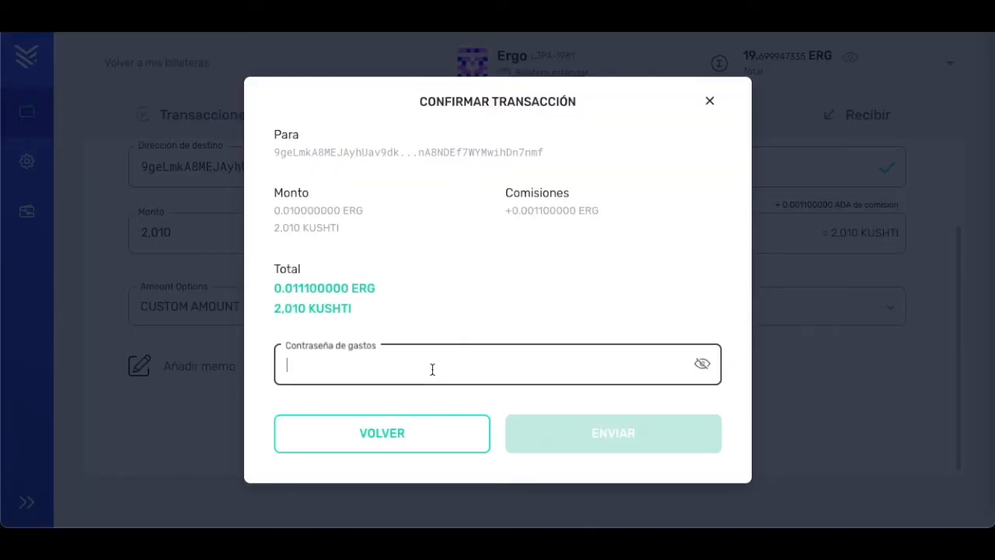
type("•••••••••••••••")
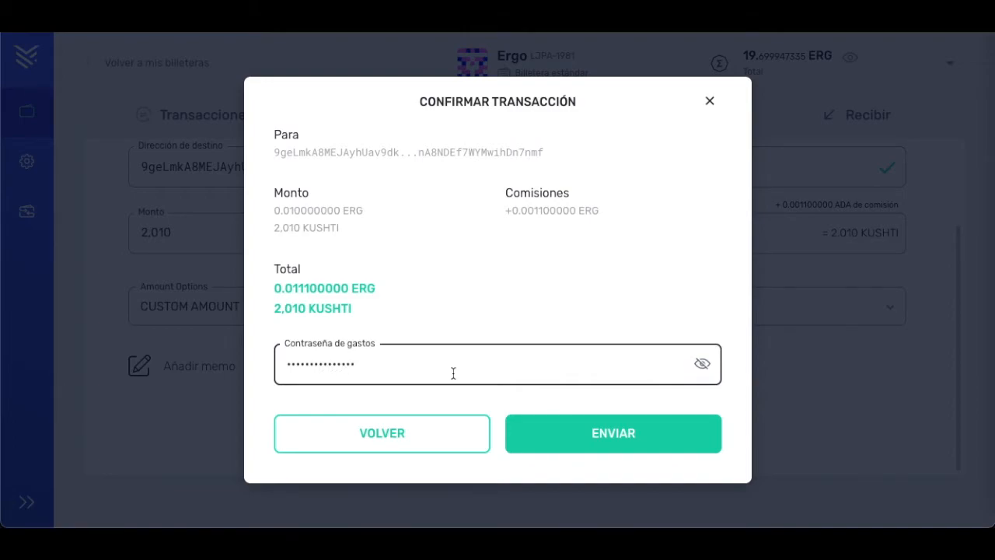
left_click(586, 434)
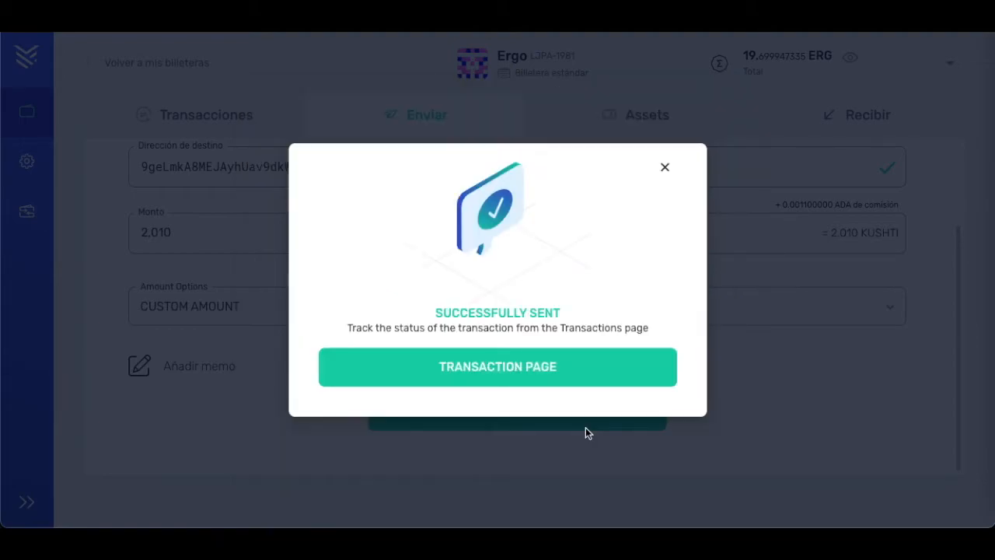
left_click(500, 376)
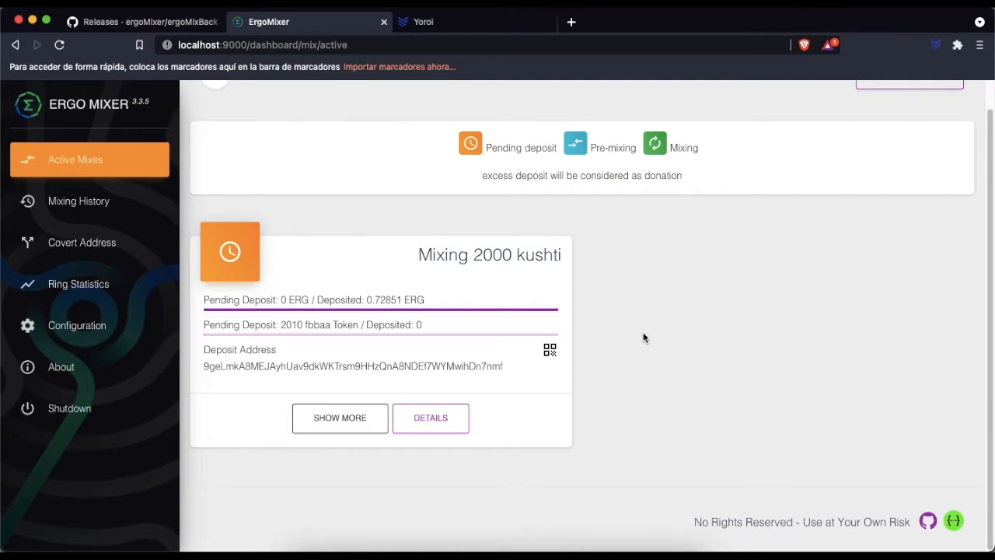
Switch back to ErgoMixer, check the progress of the 2000 kushti mix, and open its details
scroll(669, 335, "up", 1)
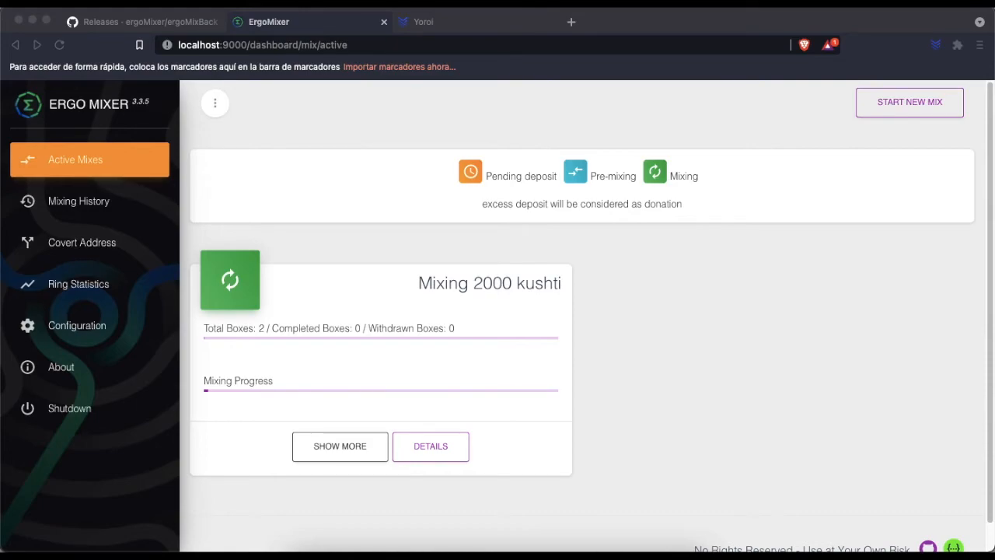
scroll(712, 369, "down", 1)
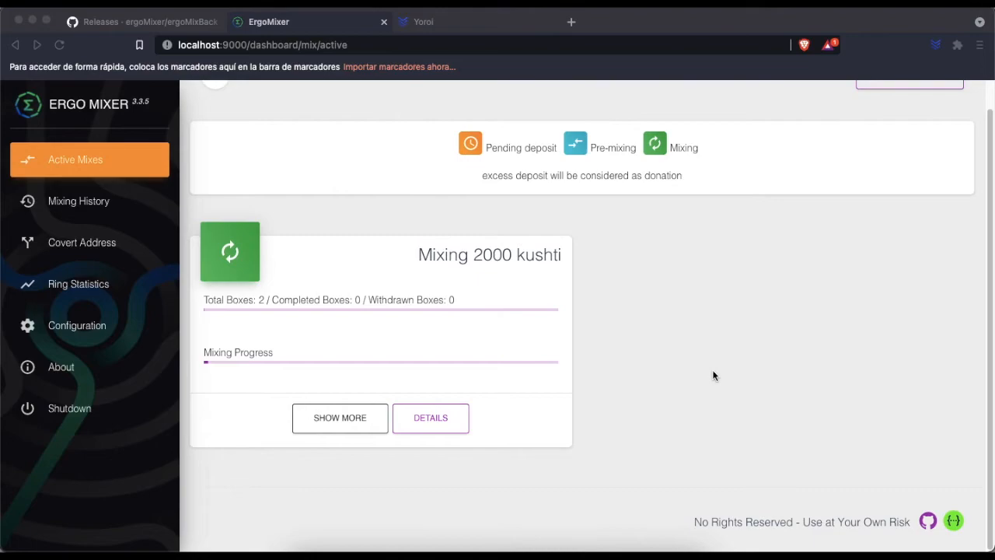
left_click(429, 419)
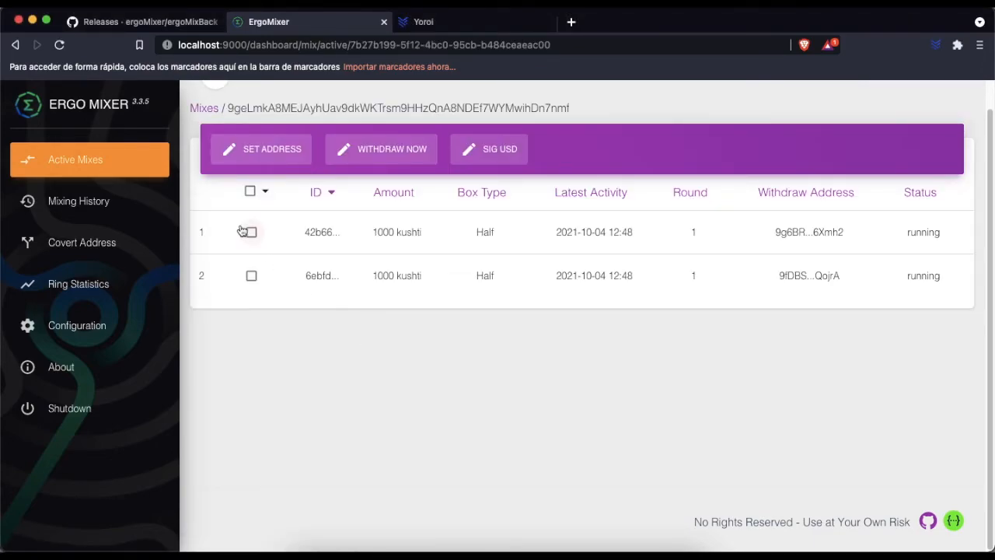
Withdraw the first 1000 kushti box immediately to its withdraw address and close the withdrawal dialog
left_click(251, 233)
left_click(379, 148)
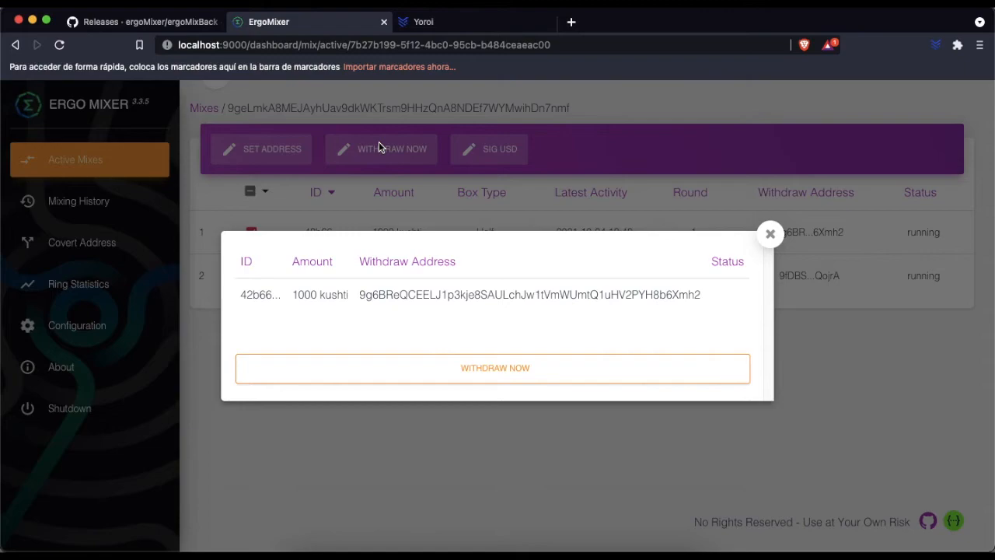
left_click(493, 379)
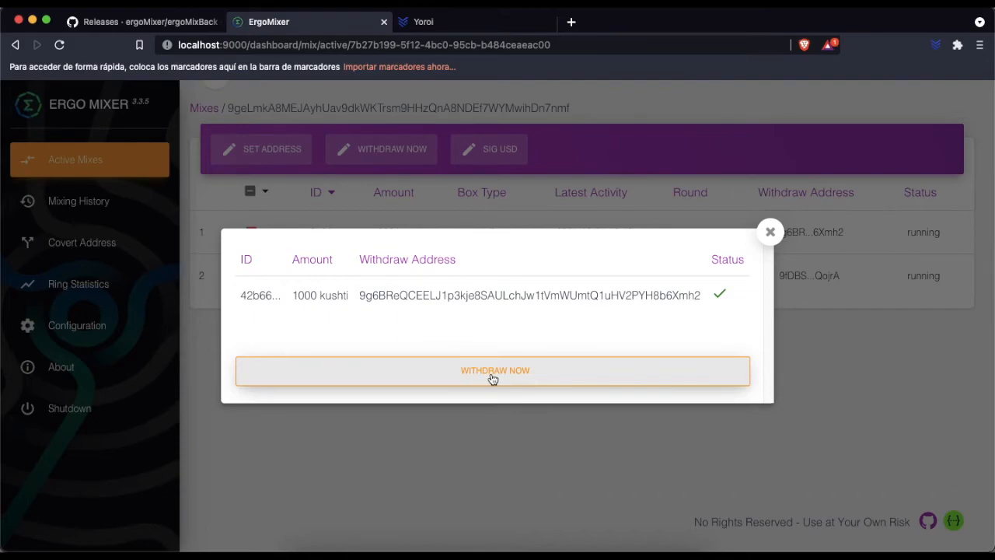
left_click(771, 233)
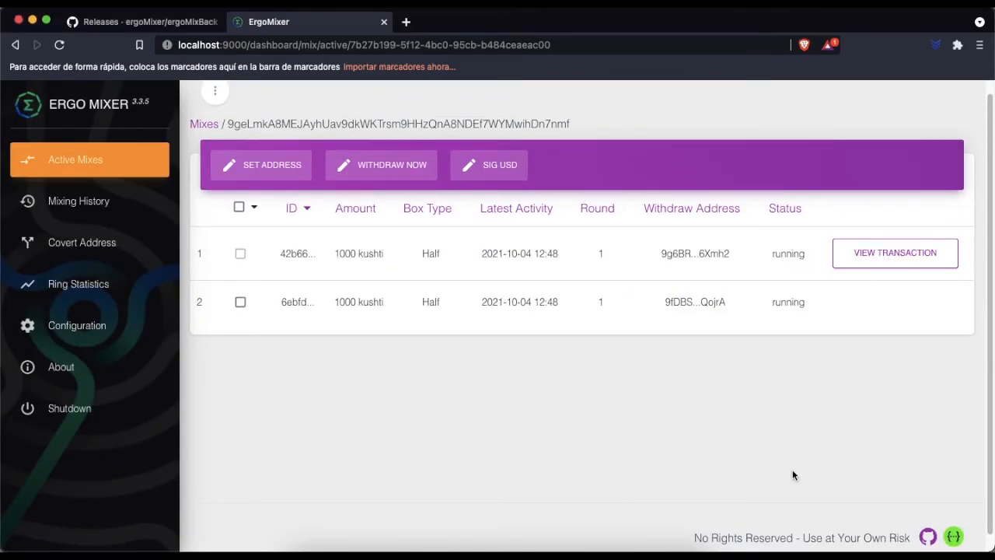
View the first box's withdrawal transaction in Ergo Explorer and check its confirmations
left_click(879, 257)
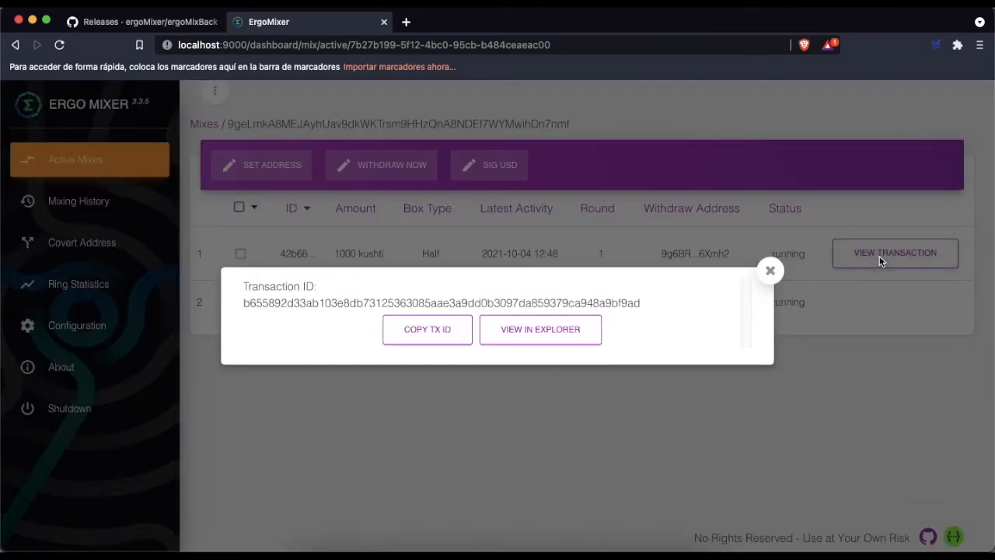
left_click(535, 328)
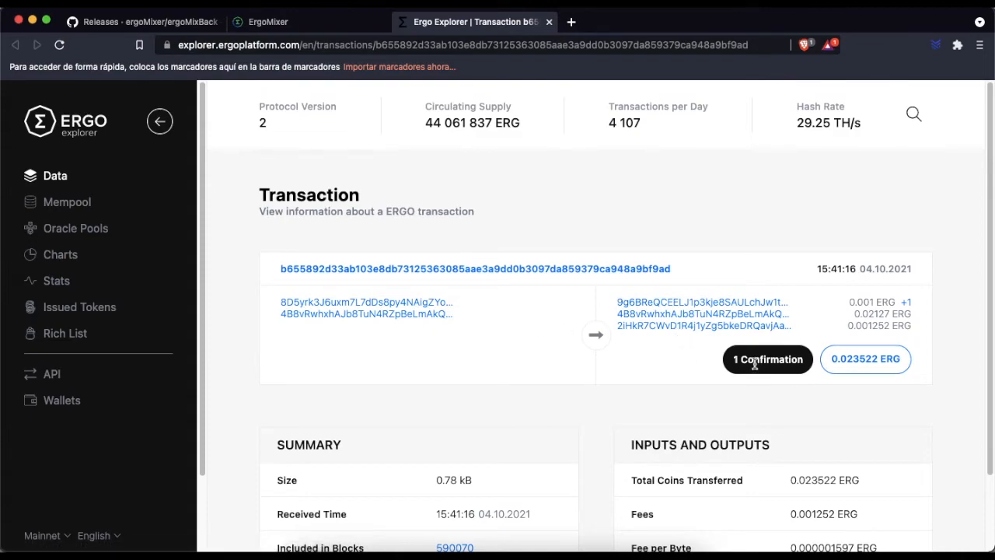
left_click_drag(734, 360, 810, 364)
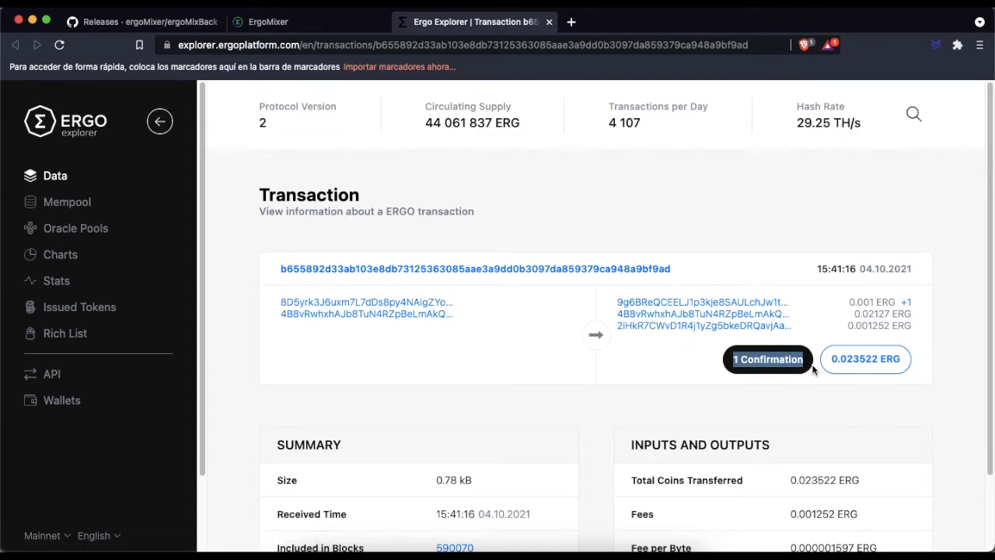
Switch to the Yoroi wallet, inspect the received transaction's details, and check the assets available for sending
left_click(517, 370)
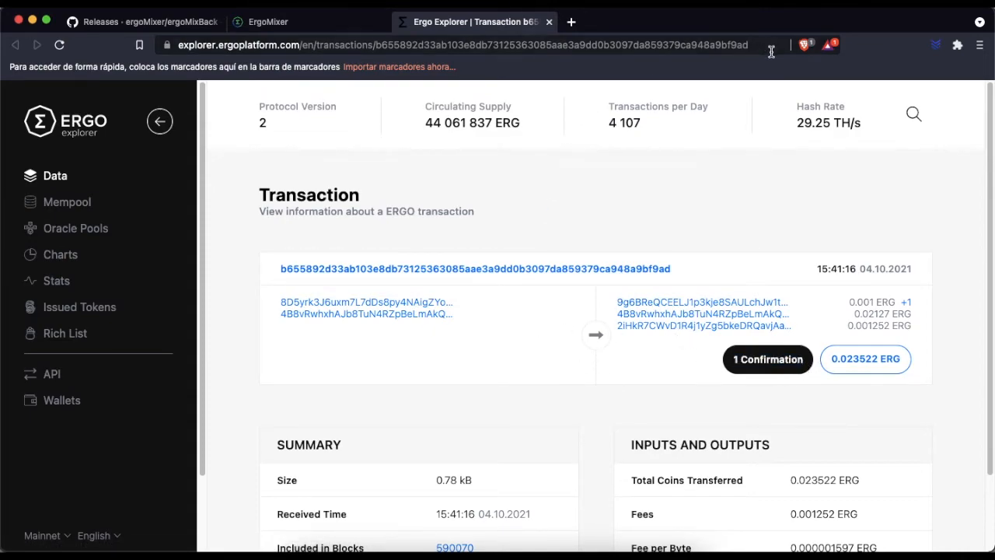
left_click(937, 46)
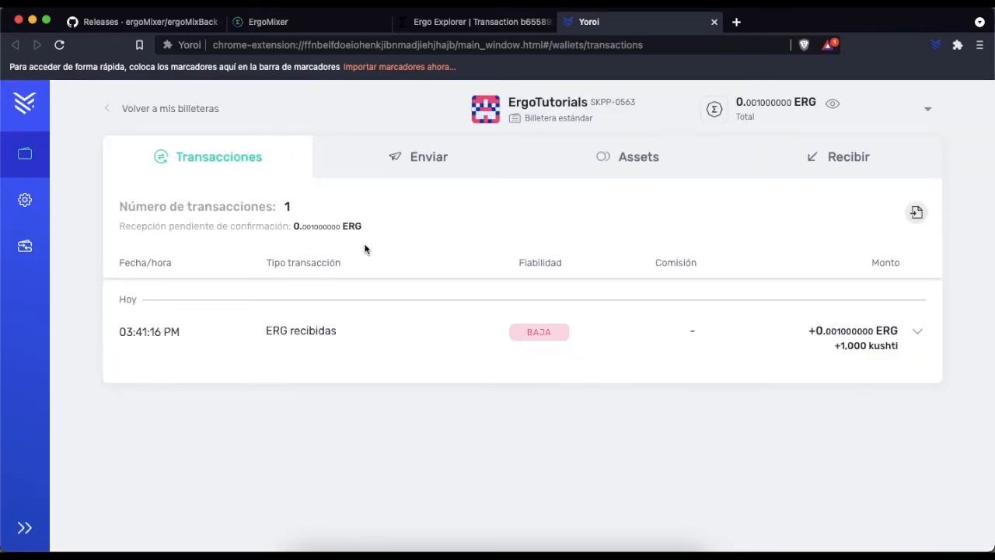
left_click(374, 347)
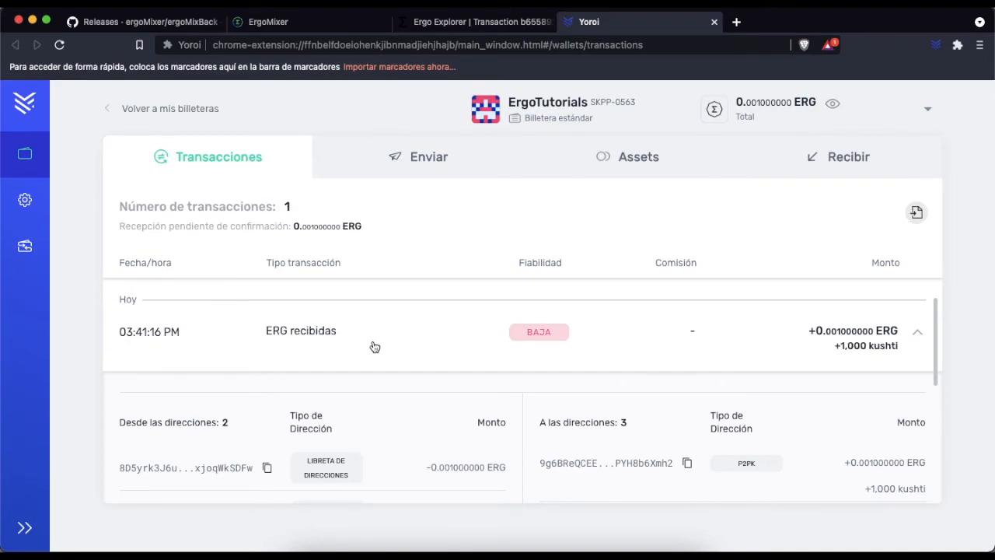
left_click(447, 156)
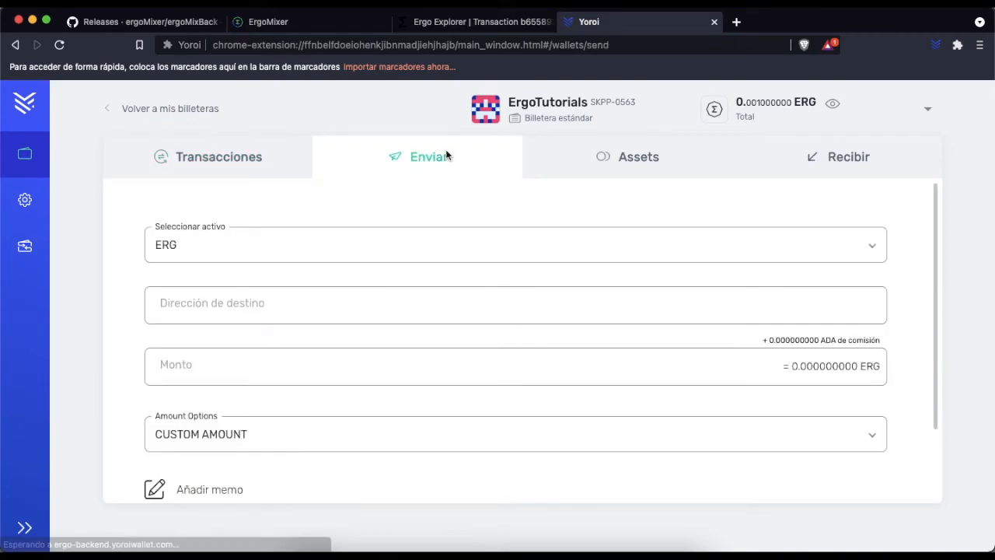
left_click(409, 254)
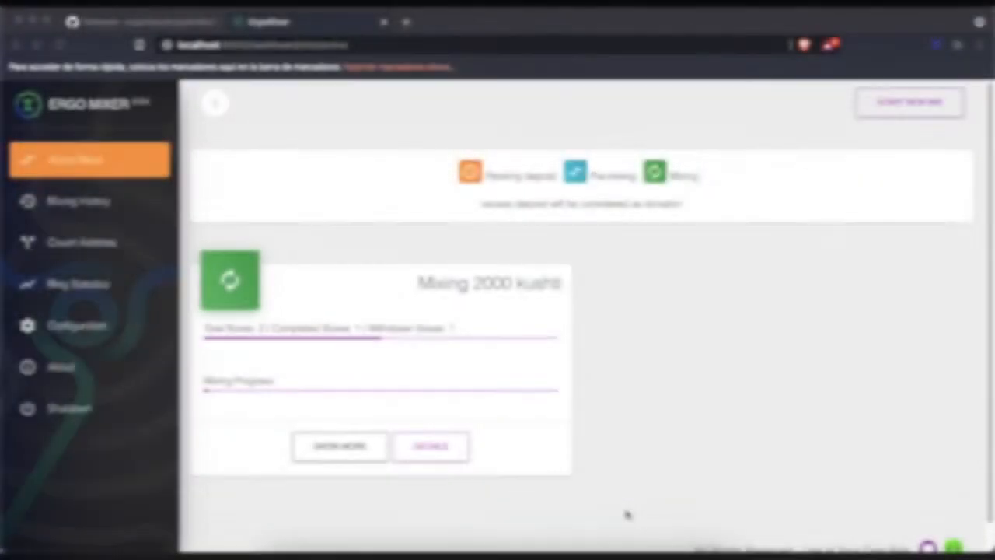
Back in ErgoMixer, open the 2000 kushti mix's details, withdraw the second 1000 kushti box immediately, and close the withdrawal dialog
left_click(428, 447)
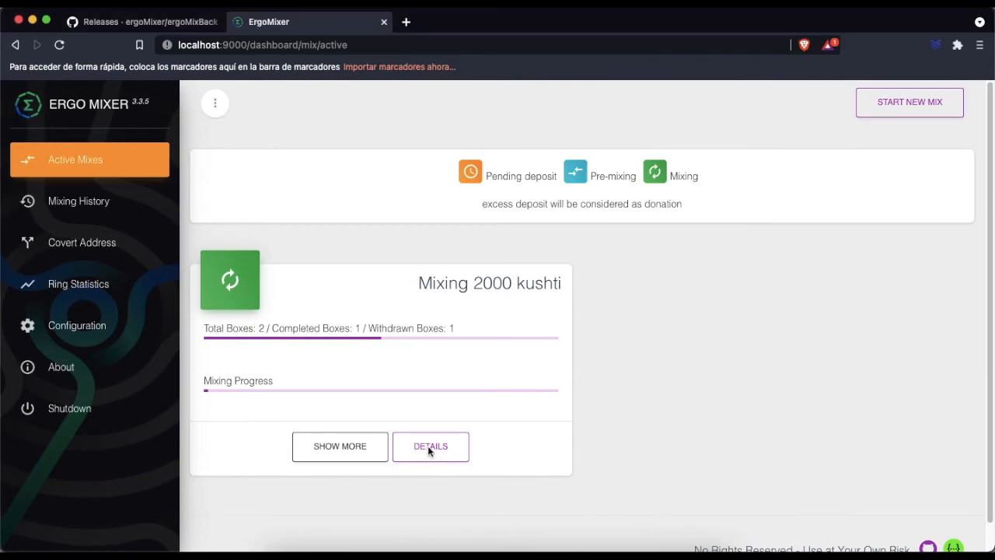
left_click(429, 448)
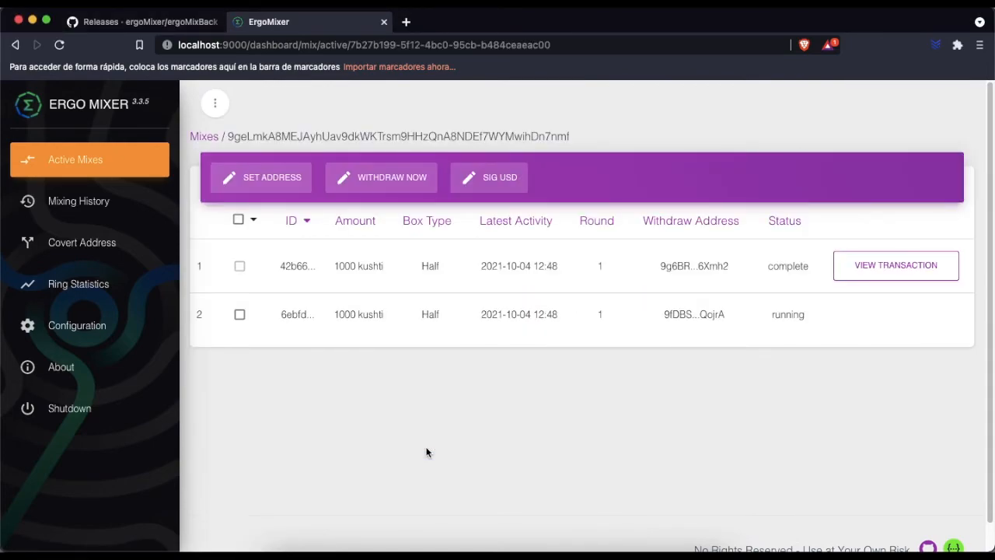
left_click(240, 315)
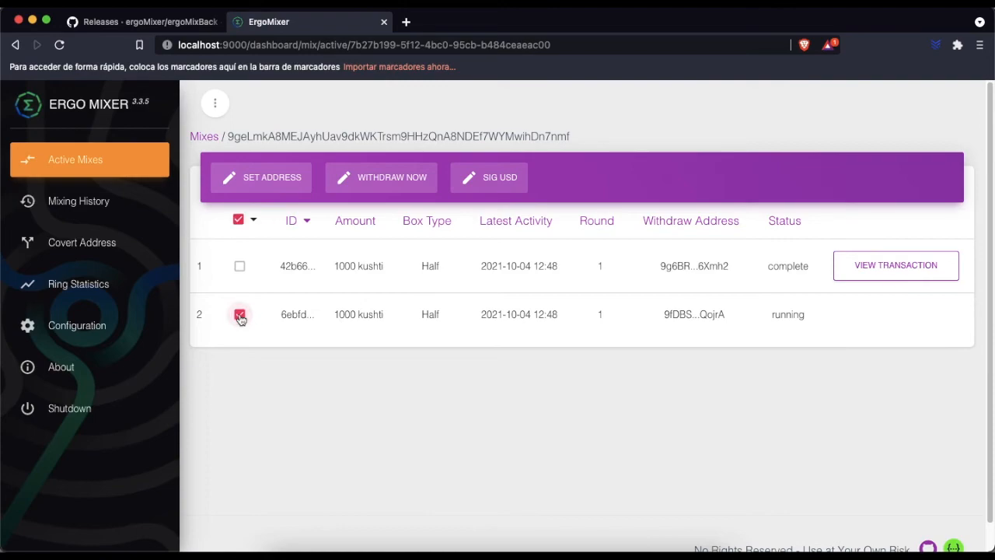
left_click(374, 179)
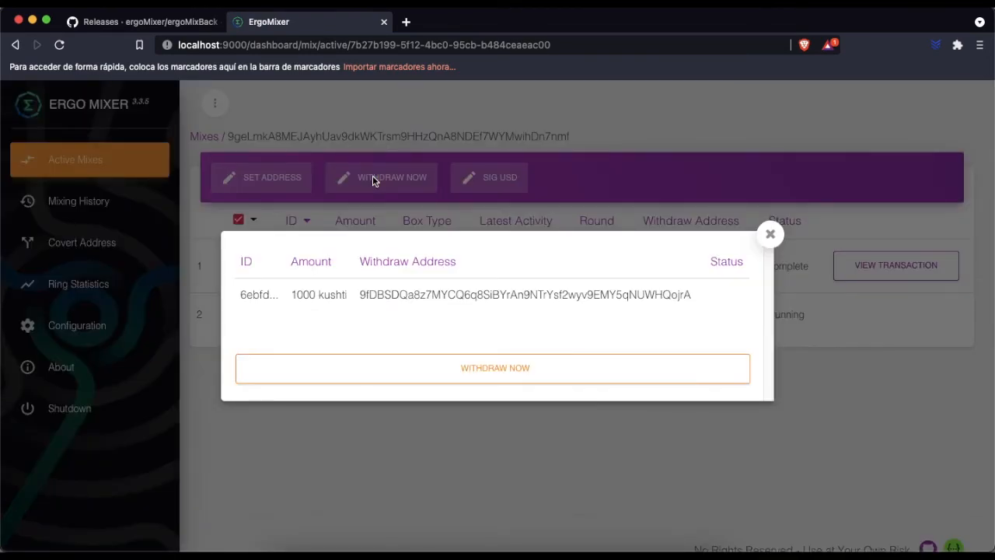
left_click(485, 376)
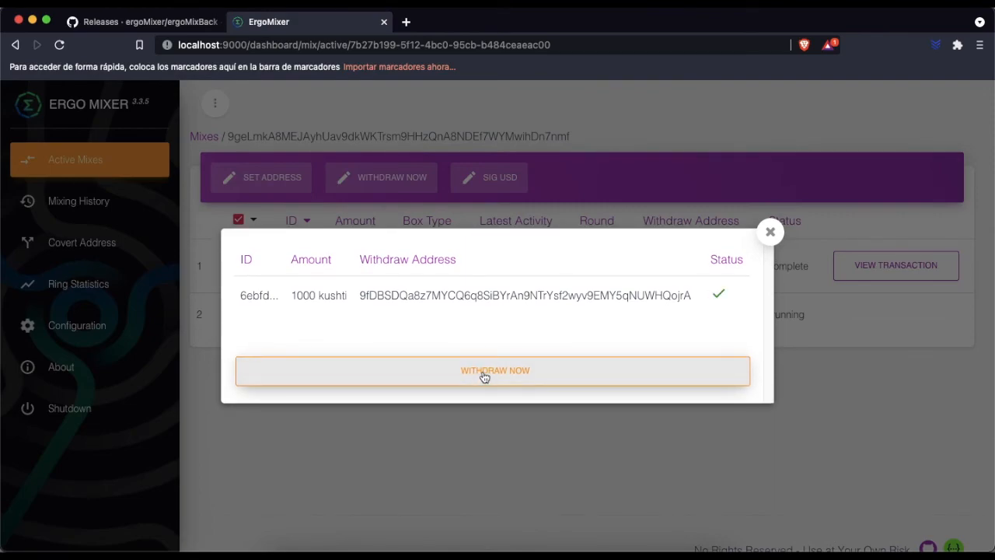
left_click(770, 233)
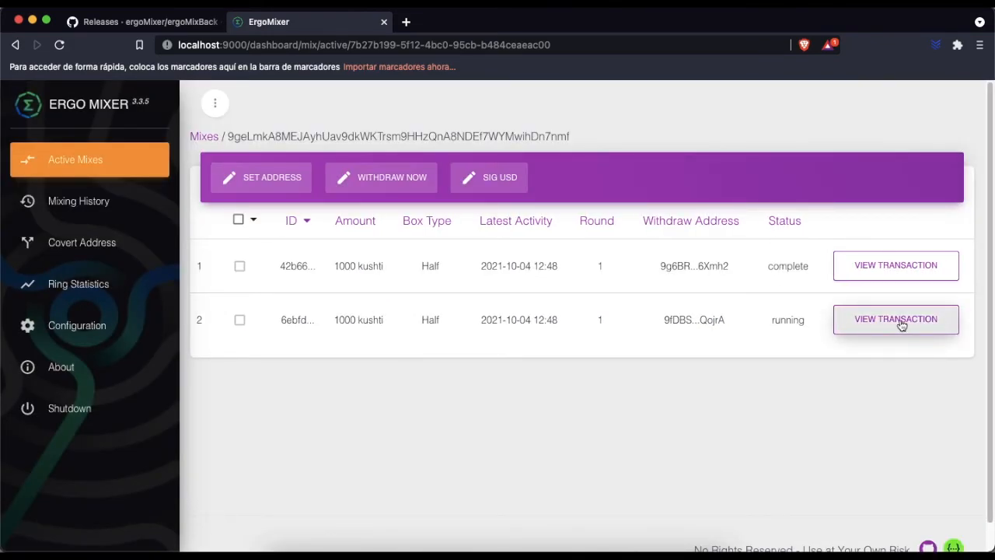
View the second box's withdrawal transaction in Ergo Explorer and return to ErgoMixer's active mixes
left_click(891, 322)
left_click(532, 331)
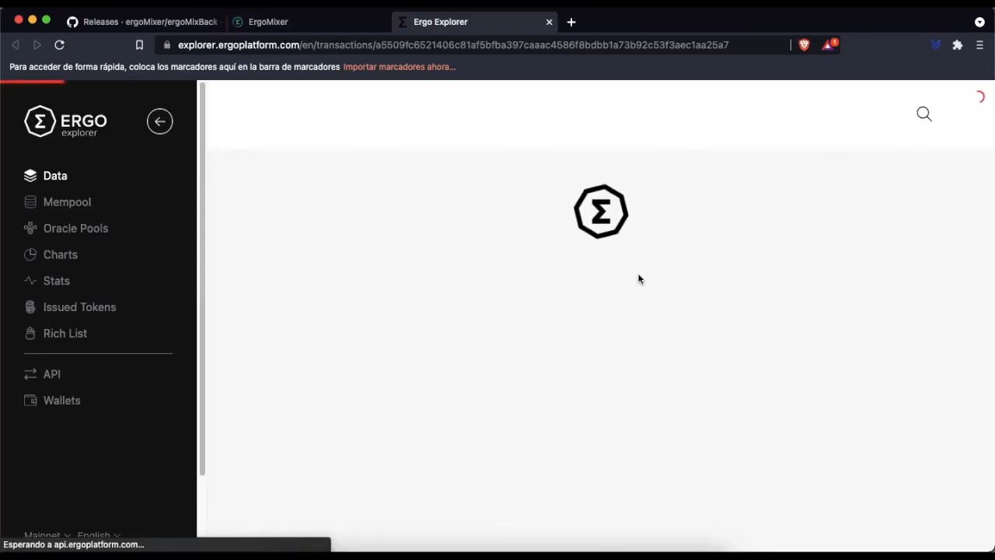
left_click(278, 23)
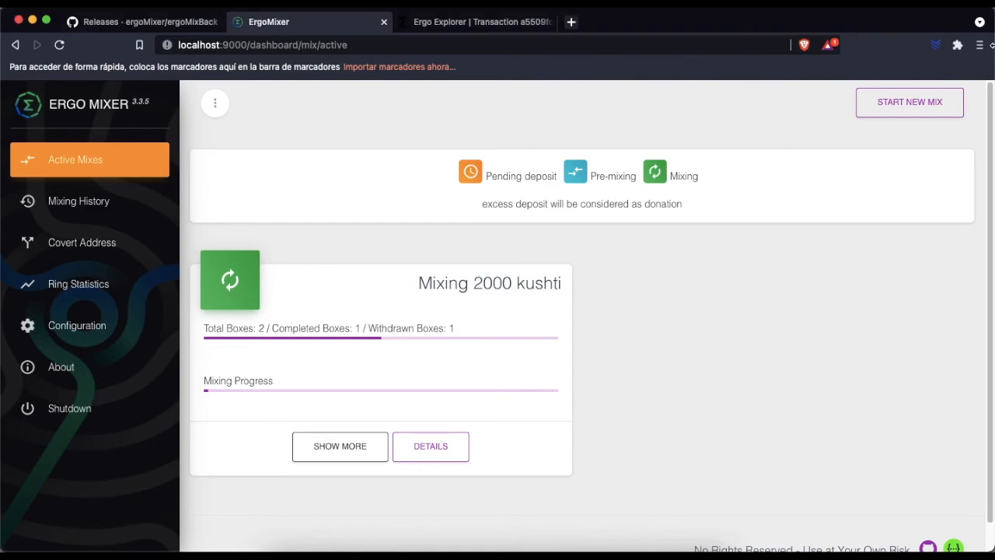
Switch to the Yoroi wallet, check the received transactions, and choose kushti as the asset in the send form
left_click(935, 46)
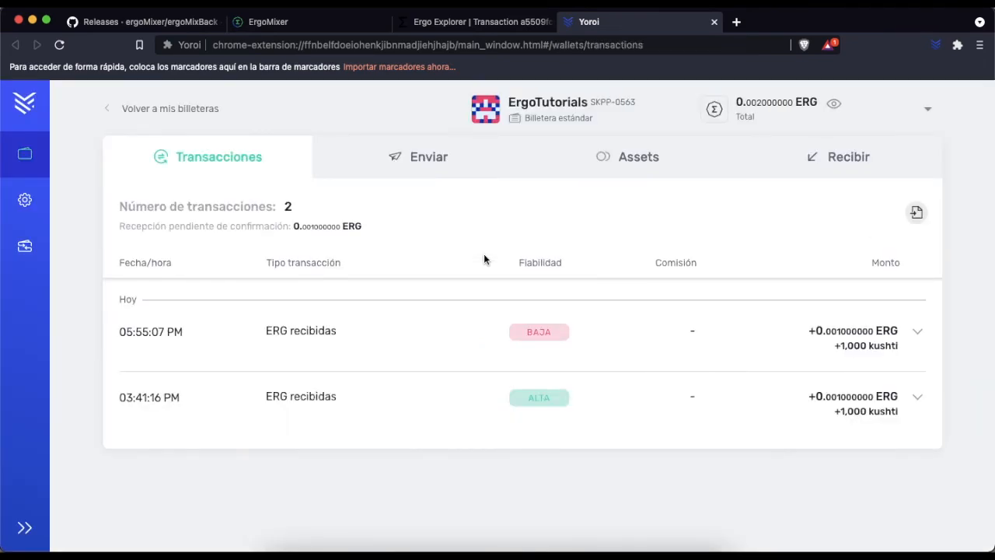
left_click(433, 161)
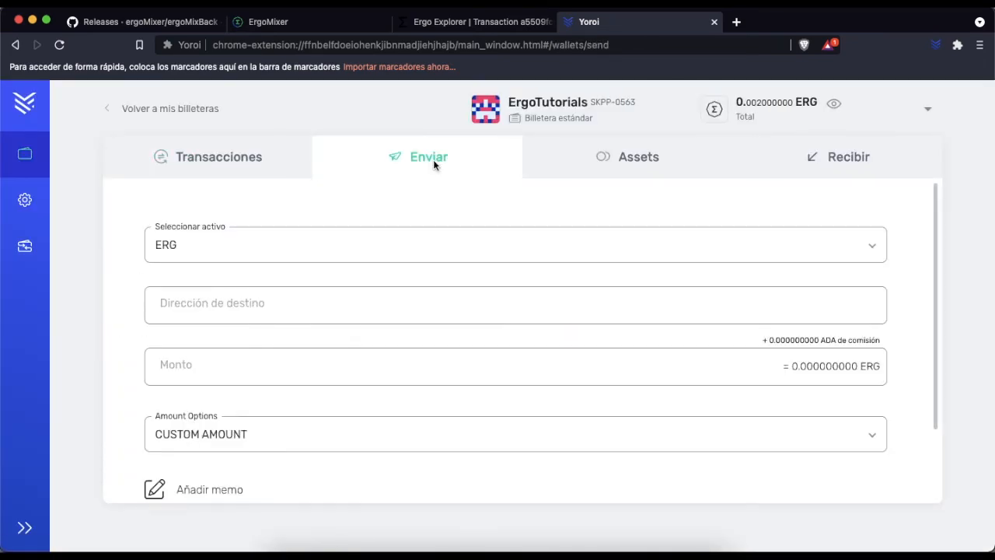
left_click(397, 242)
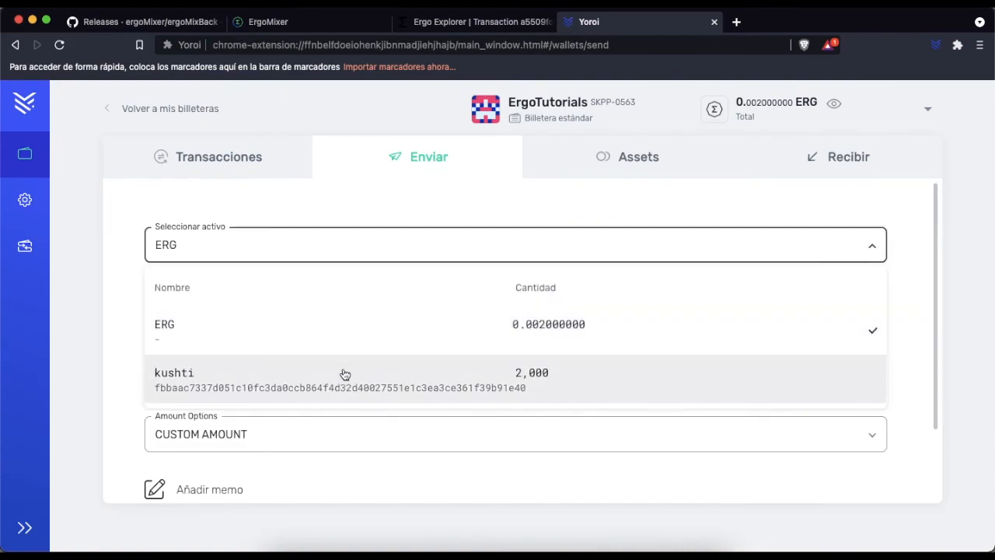
left_click(348, 374)
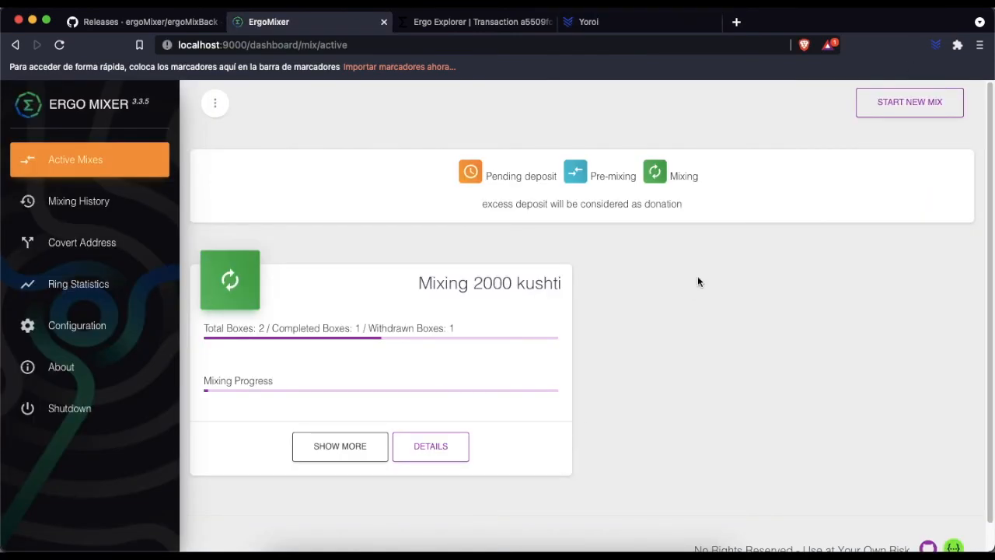
Switch to ErgoMixer, reload the active mixes, and review the 2000 kushti mix and its box details in the mixing history
right_click(697, 275)
left_click(723, 315)
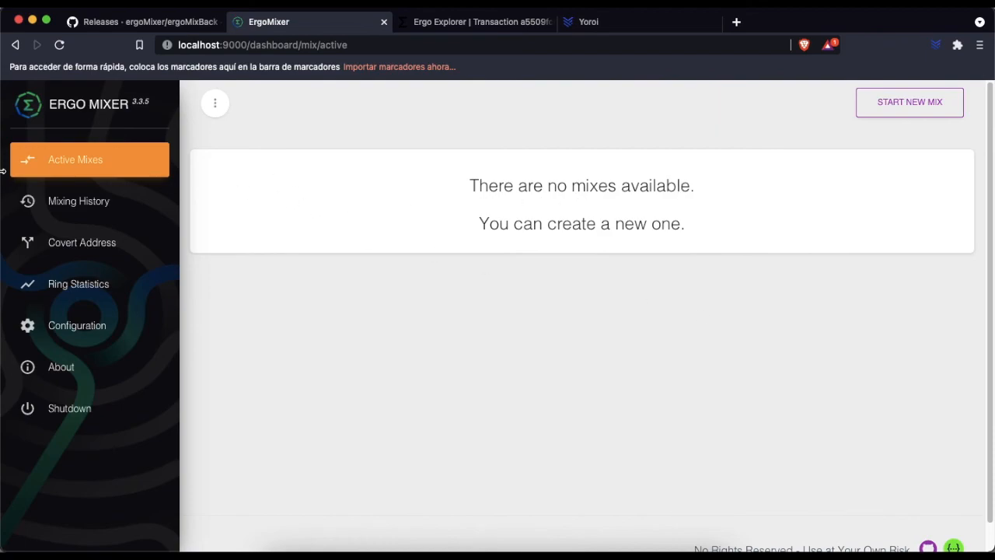
left_click(82, 204)
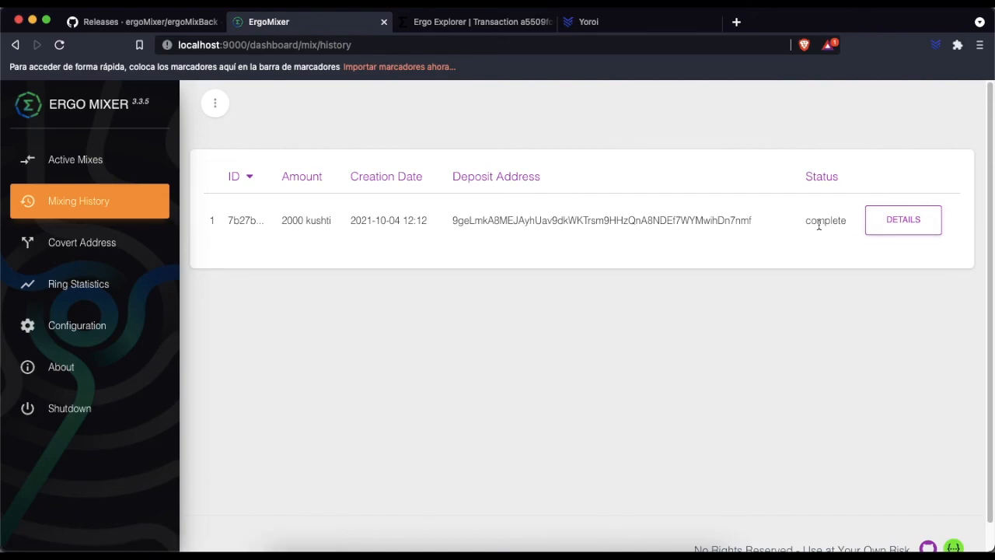
left_click(888, 226)
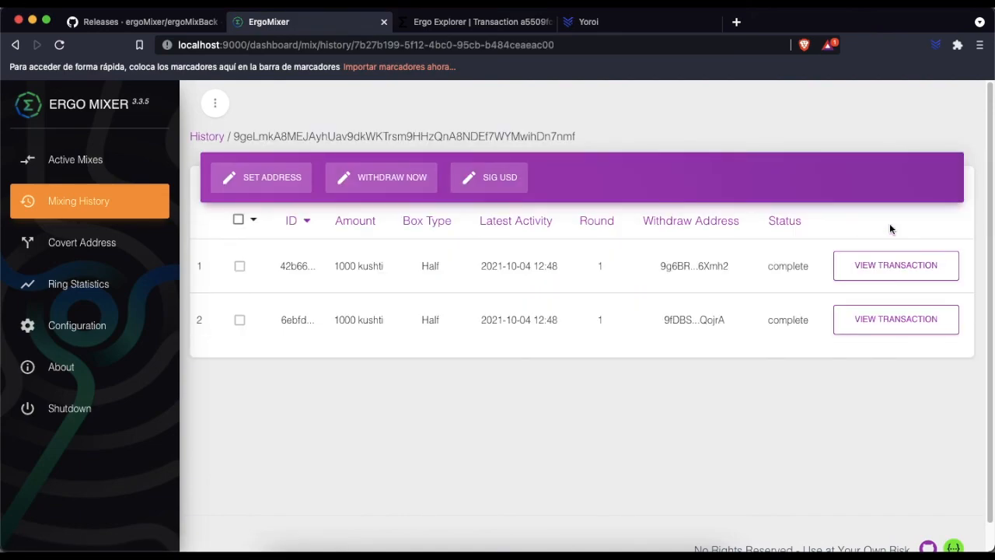
left_click(77, 202)
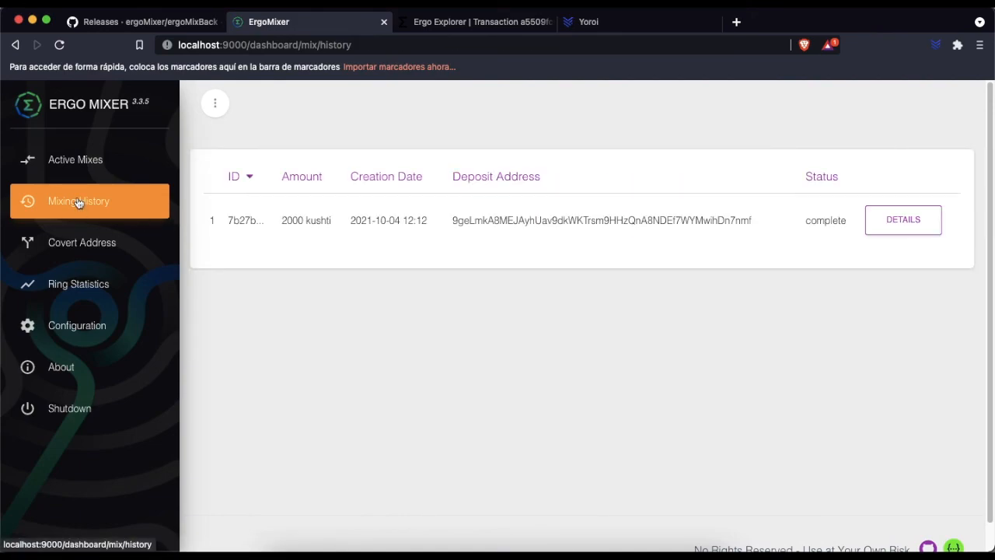